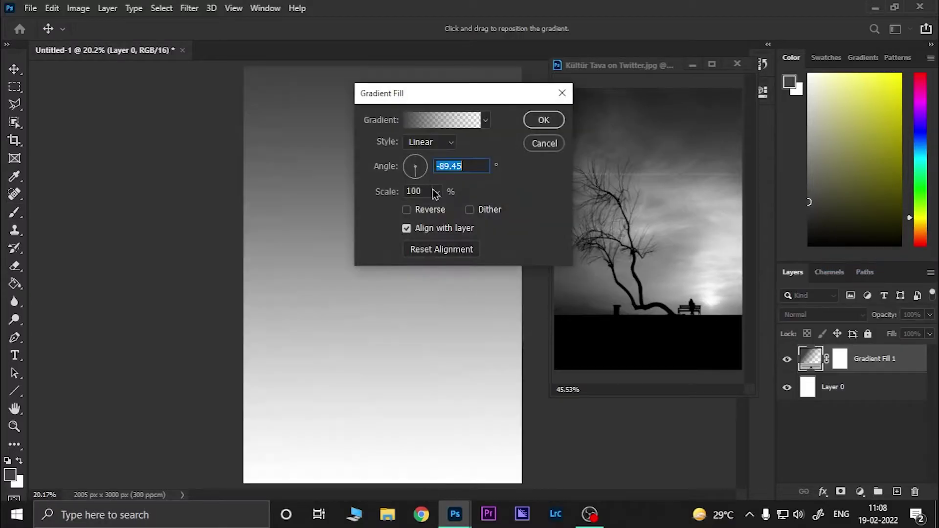
# - Make the sky gradient run from near-black #000007 to light grey, starting from the Black-White preset
pyautogui.click(324, 288)
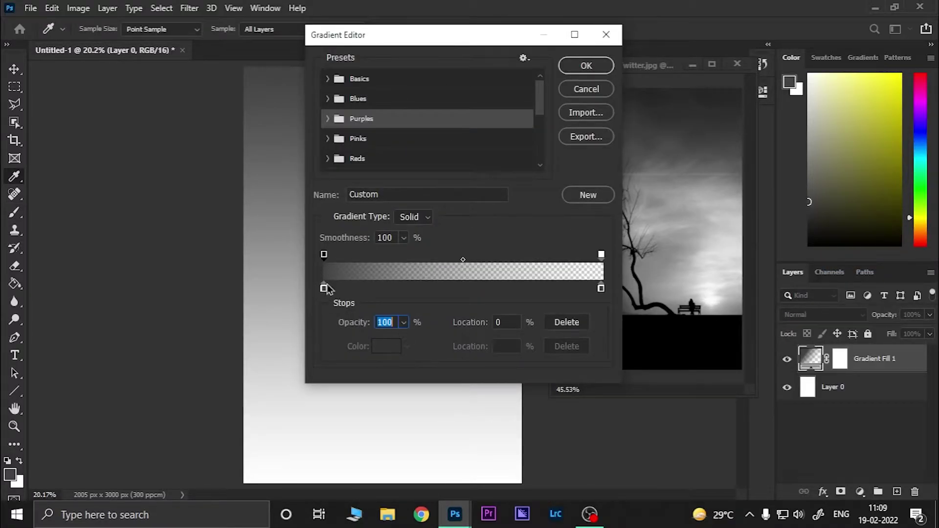
pyautogui.click(327, 79)
pyautogui.click(389, 100)
pyautogui.doubleClick(324, 288)
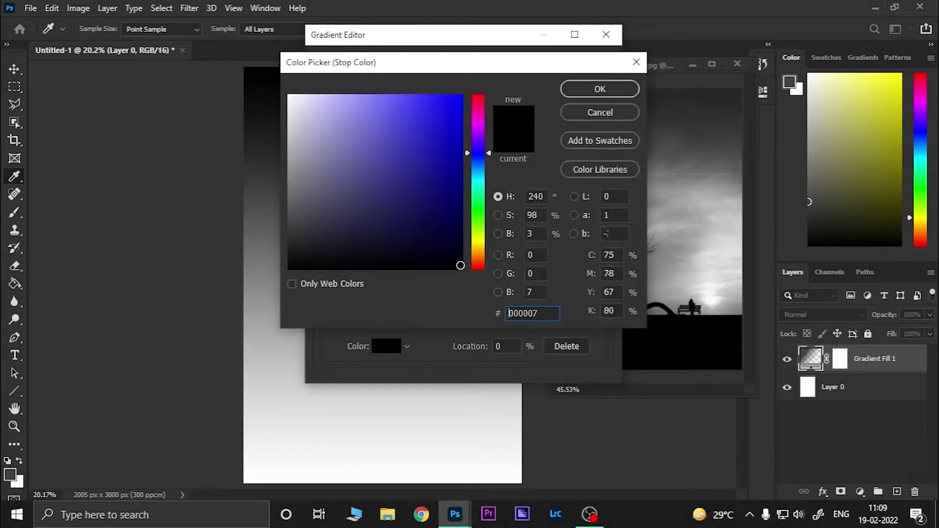
pyautogui.click(293, 248)
pyautogui.click(598, 88)
pyautogui.doubleClick(601, 288)
pyautogui.click(599, 88)
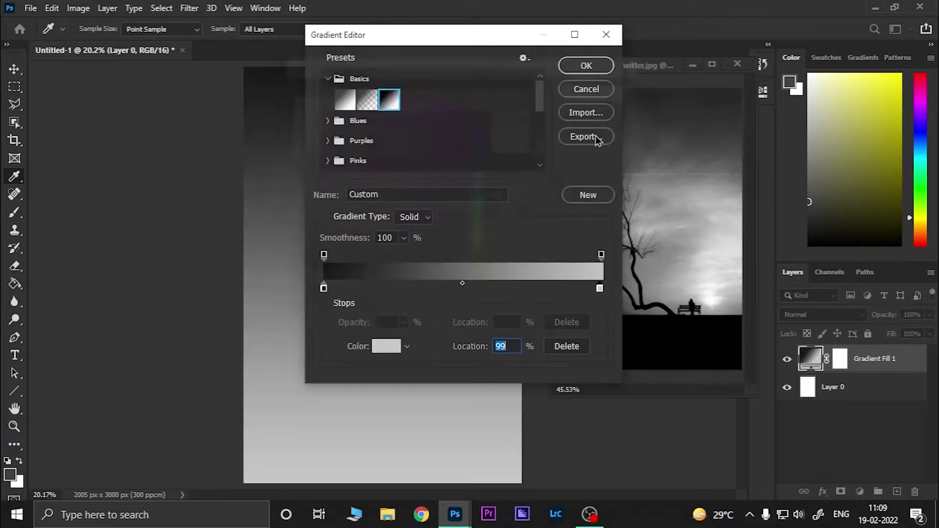
pyautogui.moveTo(324, 288); pyautogui.dragTo(356, 289)
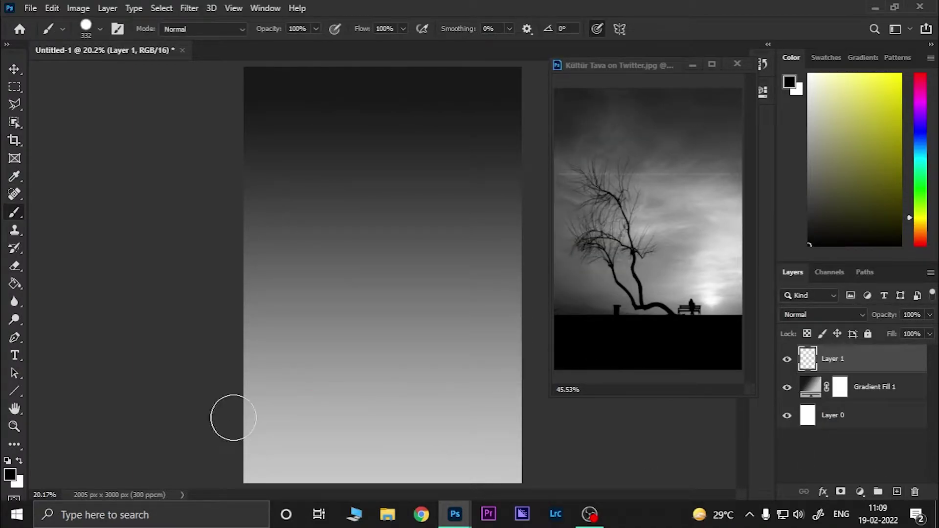
# - Paint a black ground band, then a grey hill on a new layer beneath it
pyautogui.moveTo(255, 414); pyautogui.dragTo(518, 415)
pyautogui.moveTo(518, 462); pyautogui.dragTo(253, 462)
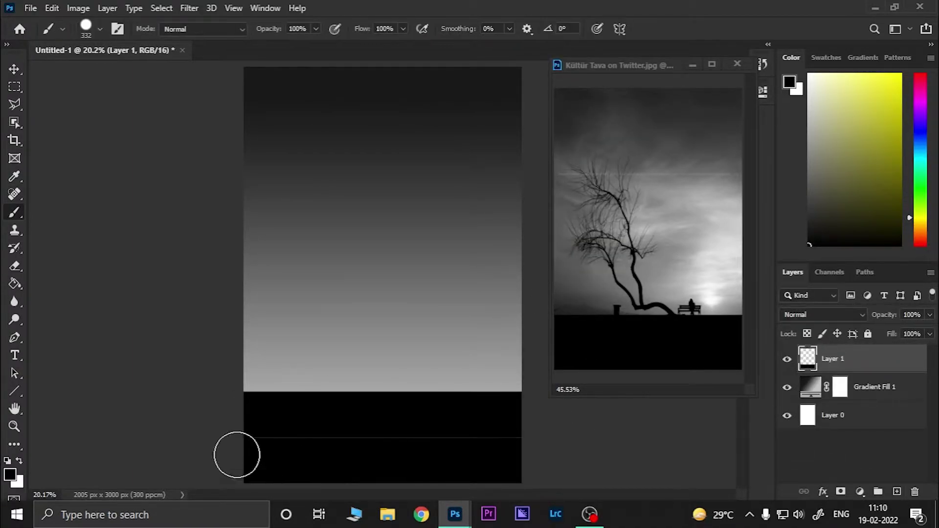
pyautogui.click(898, 492)
pyautogui.scroll(1, 416, 219)
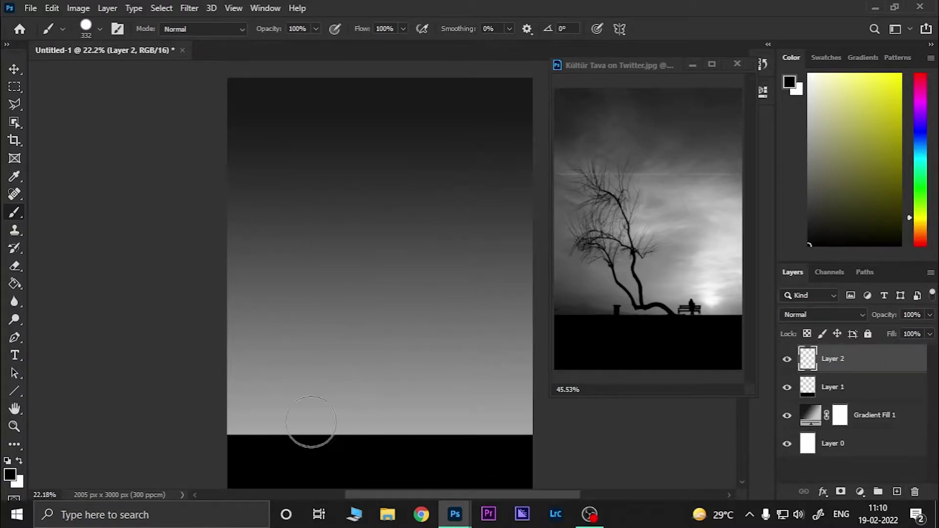
pyautogui.moveTo(235, 418); pyautogui.dragTo(272, 421)
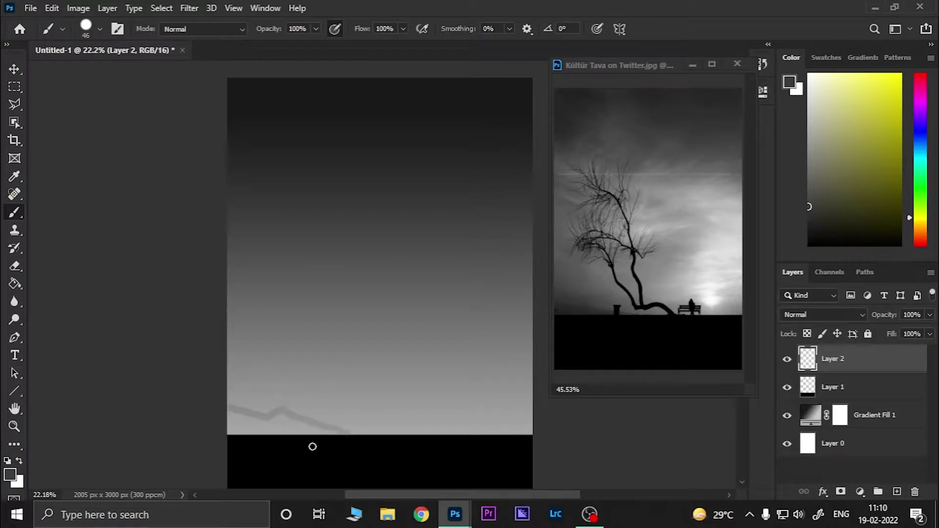
pyautogui.hotkey('ctrl', '[')
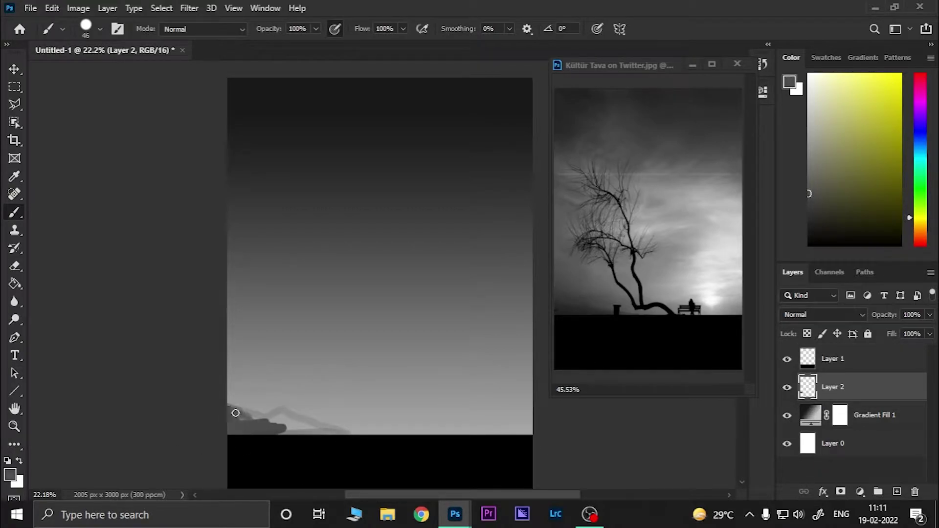
# - Pick a large soft round brush and scale the hill down to about 71%
pyautogui.press('.')
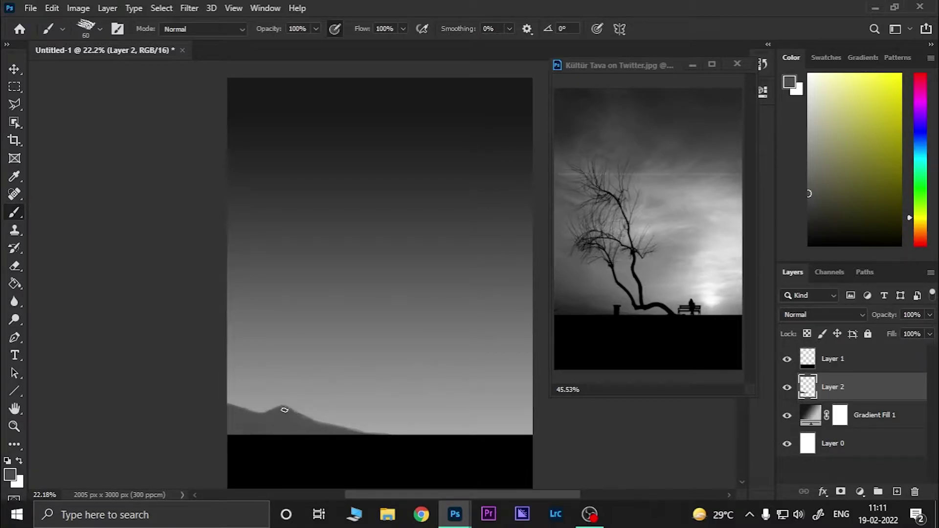
pyautogui.rightClick(122, 196)
pyautogui.click(74, 172)
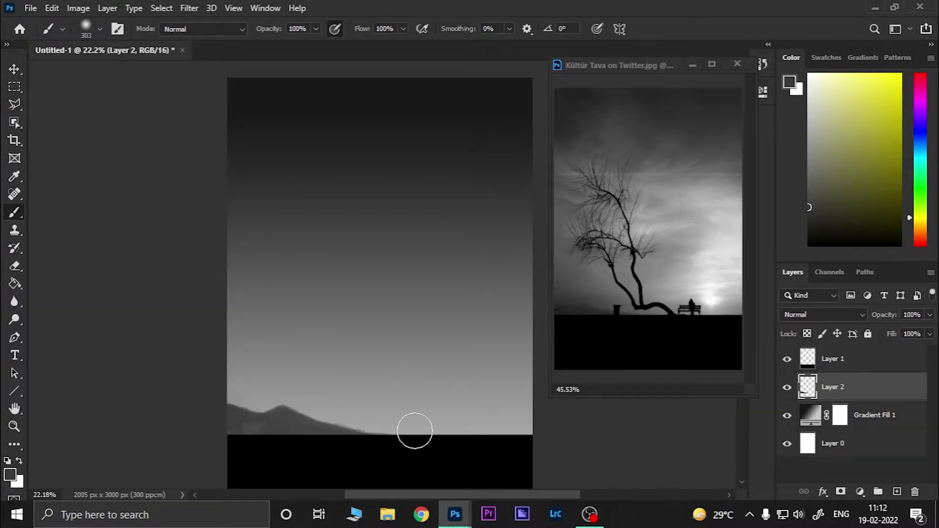
pyautogui.hotkey('ctrl', 't')
pyautogui.moveTo(348, 445)
pyautogui.mouseDown()
pyautogui.moveTo(321, 449)
pyautogui.moveTo(335, 470)
pyautogui.mouseUp()
pyautogui.press('Return')
# - Prepare the chimney: ground layer selected, black paint, small textured brush
pyautogui.press('b')
pyautogui.click(833, 358)
pyautogui.press('d')
pyautogui.click(86, 28)
pyautogui.doubleClick(74, 377)
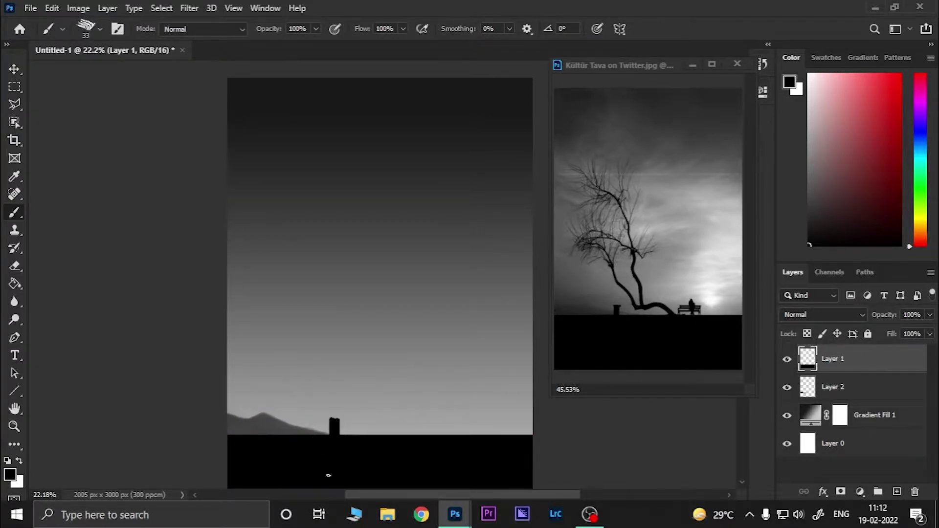
pyautogui.scroll(3, 336, 435)
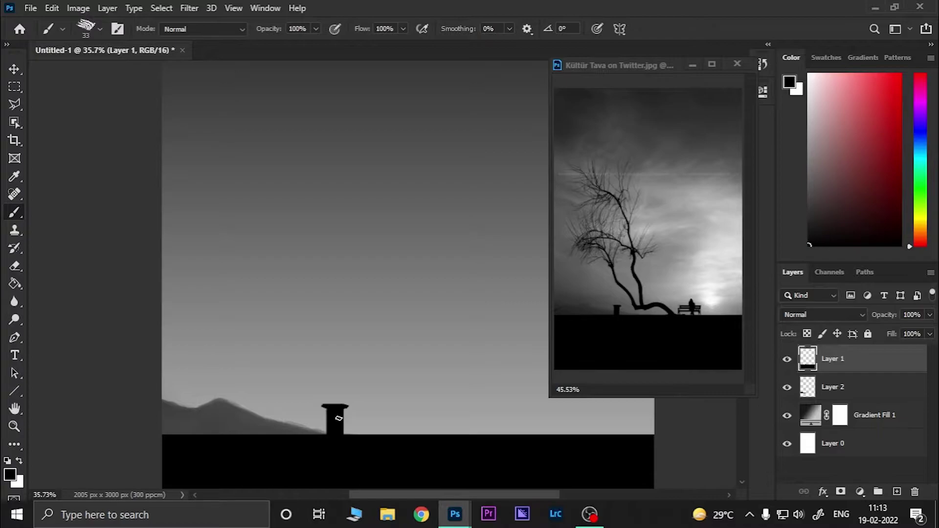
pyautogui.scroll(-3, 343, 446)
# - Add a new layer for the clouds with a large sampled brush tip
pyautogui.click(897, 492)
pyautogui.rightClick(15, 211)
pyautogui.rightClick(208, 267)
pyautogui.scroll(-3, 203, 291)
pyautogui.doubleClick(78, 342)
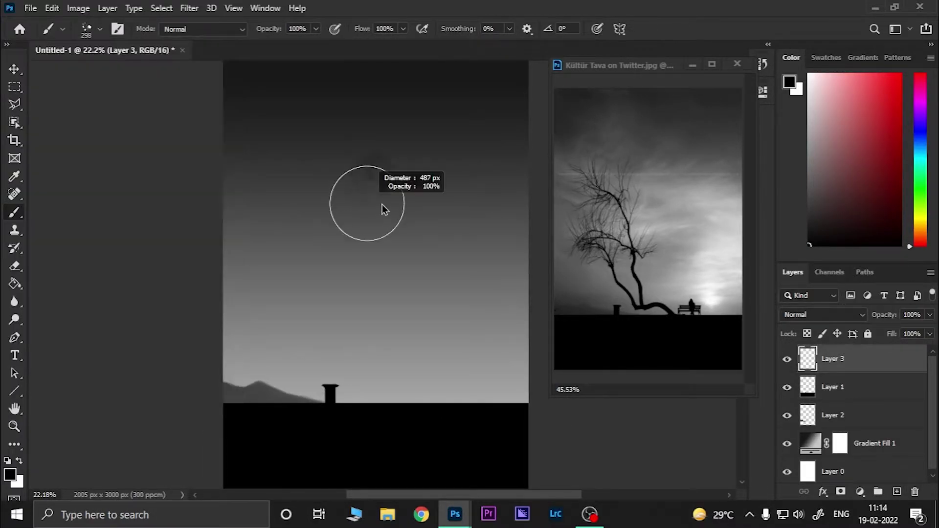
# - Browse the cloud and smoke brush sets and settle on the Smoke Brush
pyautogui.click(100, 28)
pyautogui.click(146, 230)
pyautogui.doubleClick(71, 165)
pyautogui.click(100, 29)
pyautogui.scroll(-5, 122, 269)
pyautogui.click(159, 212)
pyautogui.click(93, 235)
pyautogui.scroll(-3, 123, 269)
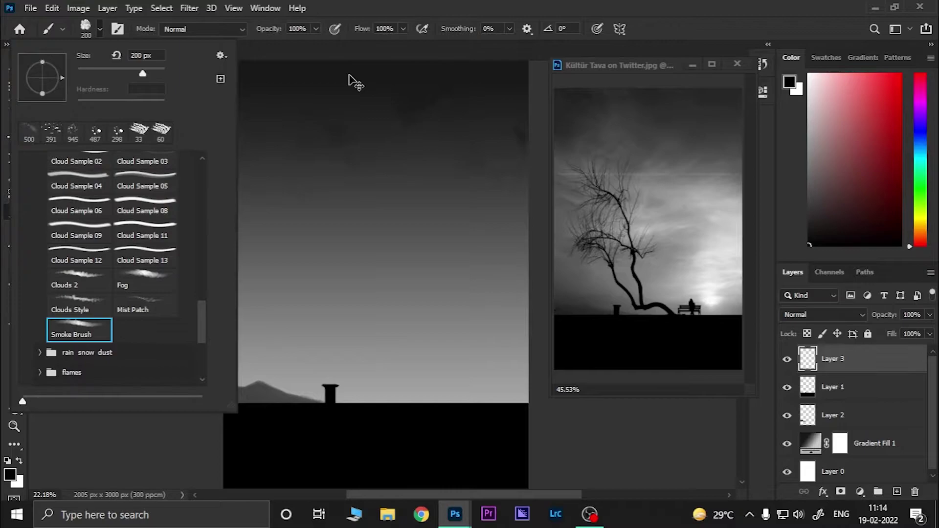
pyautogui.click(335, 105)
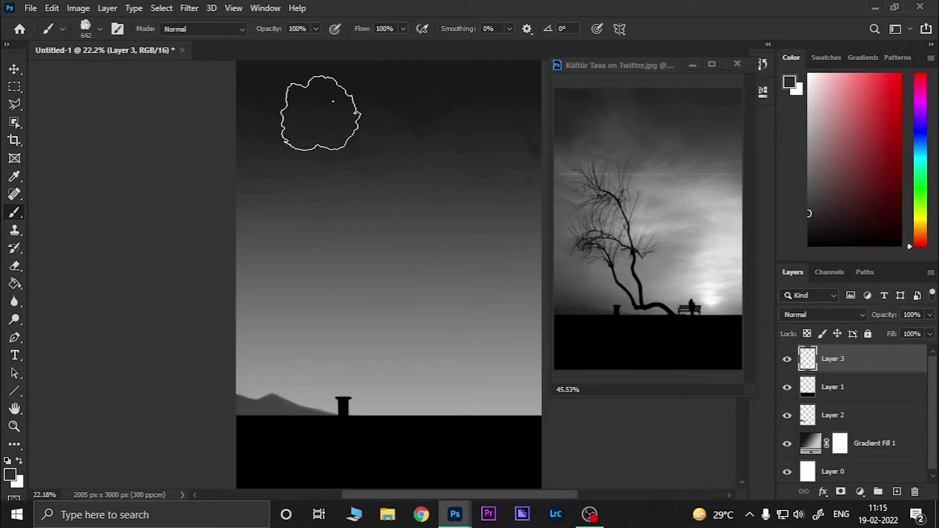
pyautogui.click(100, 28)
pyautogui.doubleClick(80, 343)
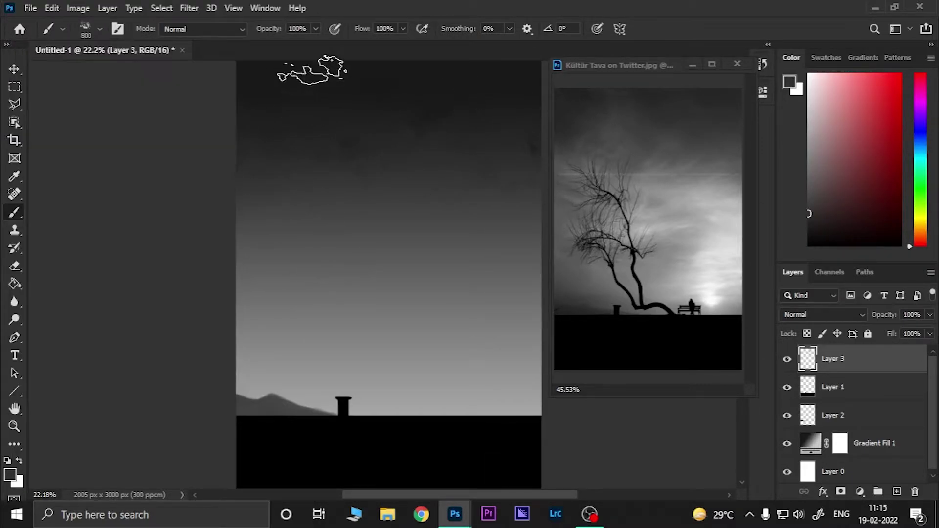
# - Set brush opacity to 23% and choose Cloud Sample 06 after trying the Fog brush
pyautogui.press('2')
pyautogui.press('3')
pyautogui.rightClick(102, 299)
pyautogui.click(146, 279)
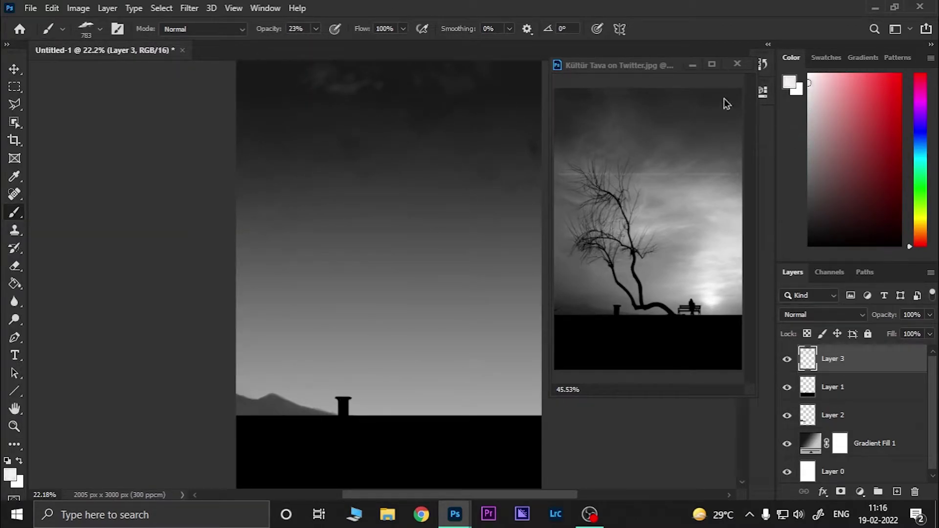
pyautogui.rightClick(117, 221)
pyautogui.doubleClick(97, 234)
pyautogui.click(100, 30)
pyautogui.click(78, 205)
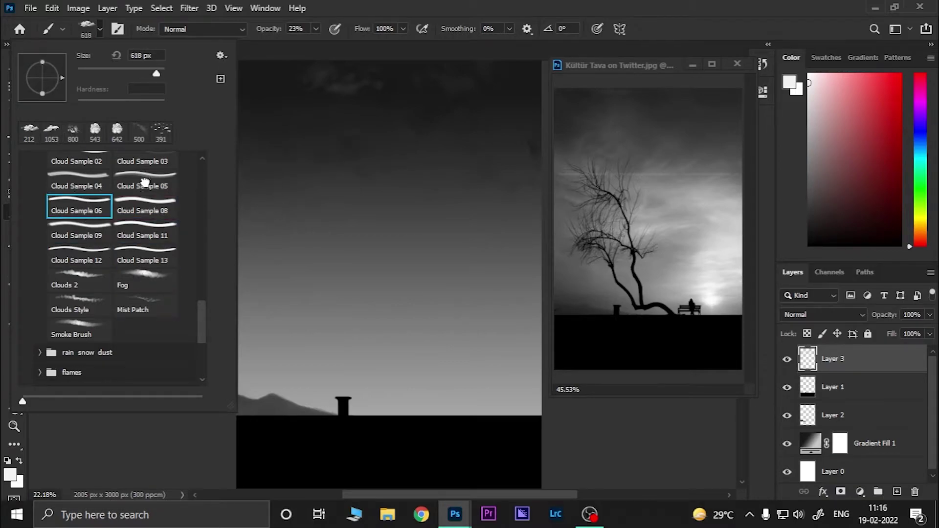
pyautogui.click(78, 282)
# - Paint soft white clouds across the mid sky with a cloud brush at 8% opacity
pyautogui.press('Return')
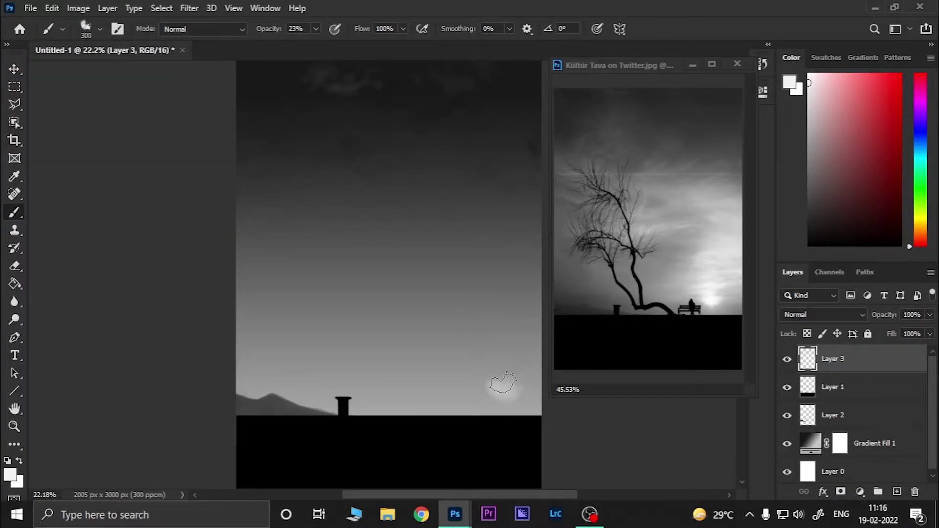
pyautogui.press(']')
pyautogui.press(']')
pyautogui.press(']')
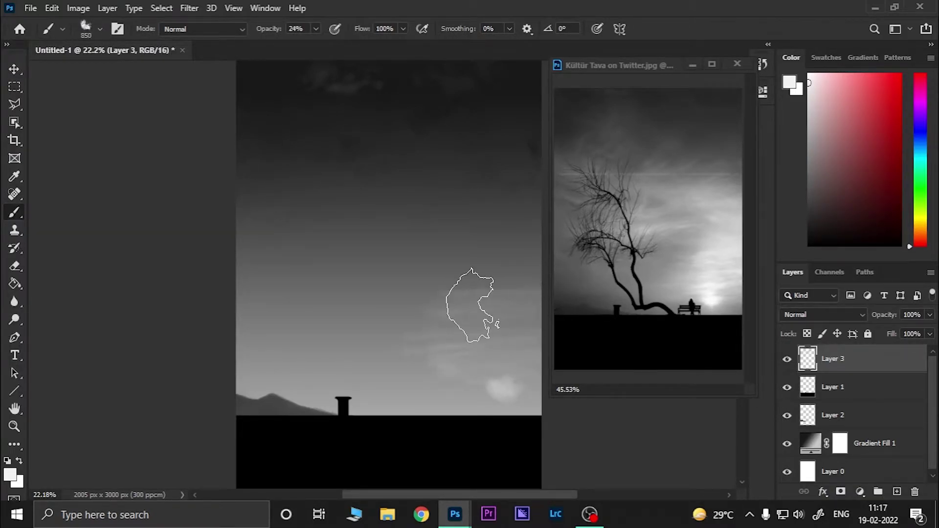
pyautogui.press('[')
pyautogui.press('[')
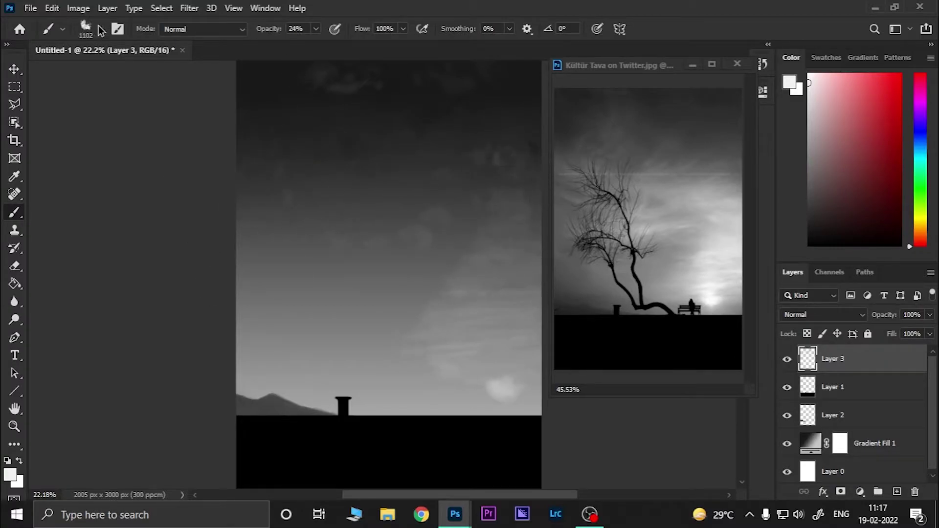
pyautogui.press('0')
pyautogui.press('8')
pyautogui.rightClick(392, 220)
pyautogui.doubleClick(142, 290)
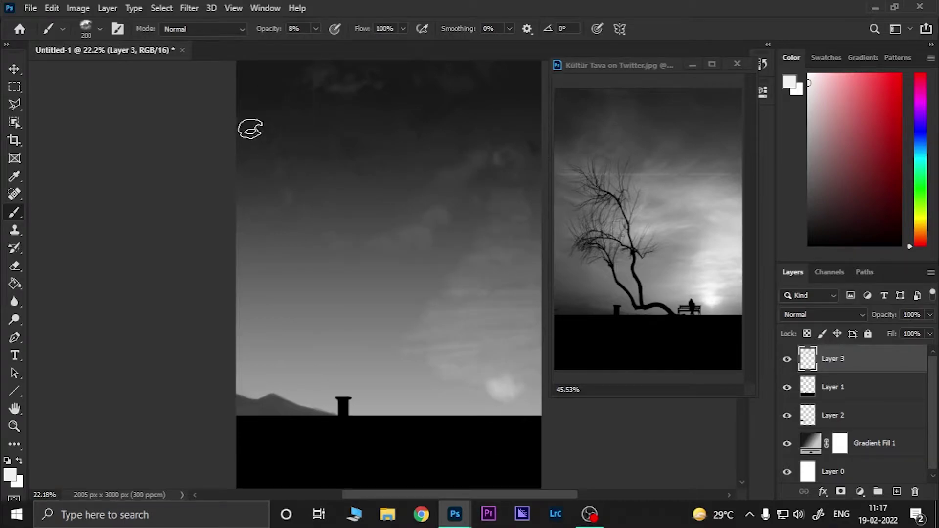
pyautogui.press(']')
pyautogui.press(']')
pyautogui.press(']')
pyautogui.moveTo(487, 152)
pyautogui.mouseDown()
pyautogui.moveTo(465, 210)
pyautogui.moveTo(451, 189)
pyautogui.moveTo(496, 264)
pyautogui.mouseUp()
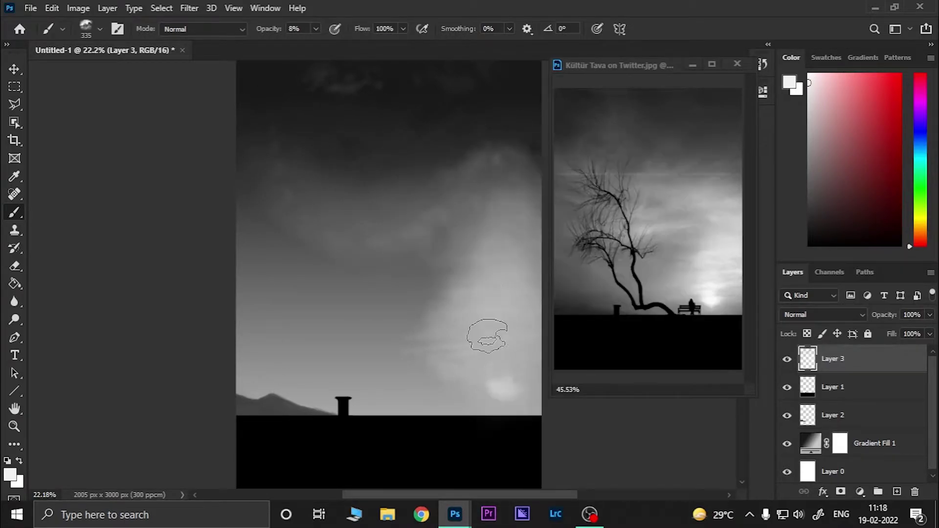
# - Switch to Cloud Sample 13 with a darker grey at 74% opacity
pyautogui.rightClick(339, 172)
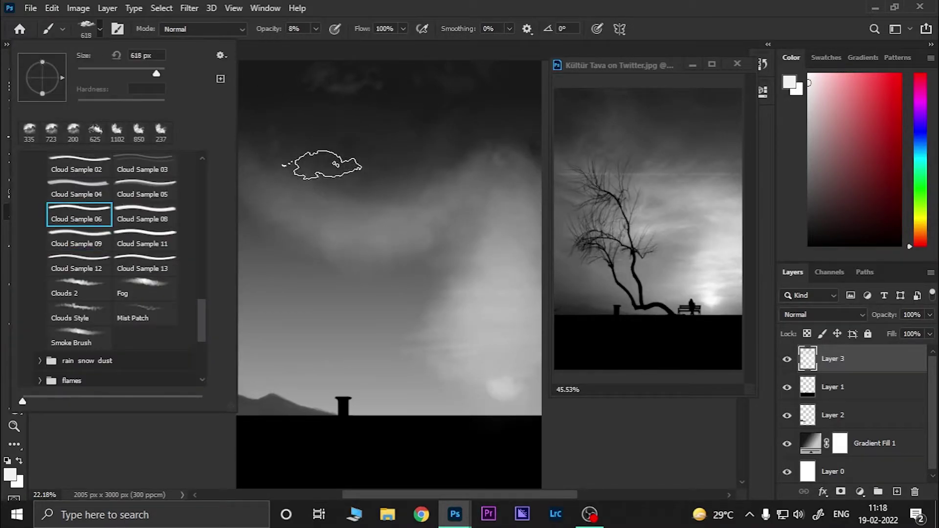
pyautogui.click(142, 268)
pyautogui.click(805, 135)
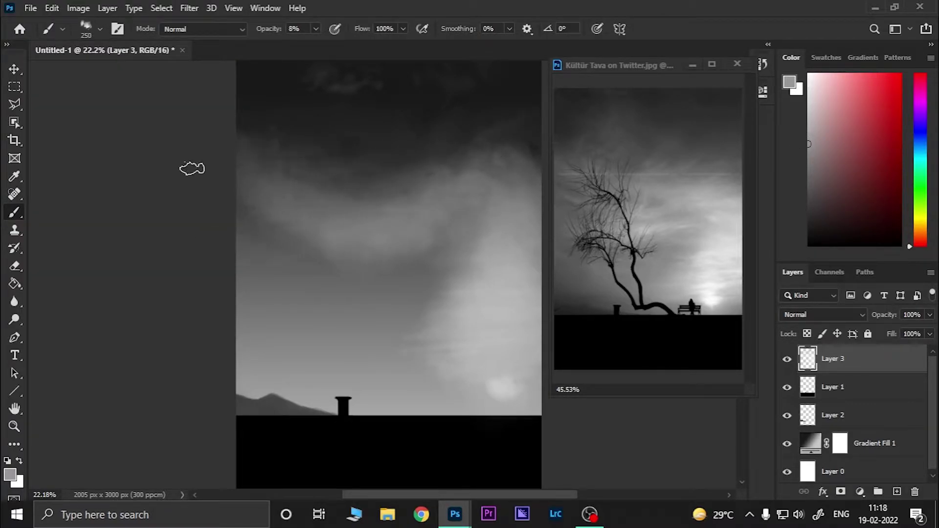
pyautogui.press(']')
pyautogui.press('7')
pyautogui.press('4')
pyautogui.keyDown('alt'); pyautogui.click(447, 363); pyautogui.keyUp('alt')
pyautogui.moveTo(260, 138); pyautogui.dragTo(216, 237)
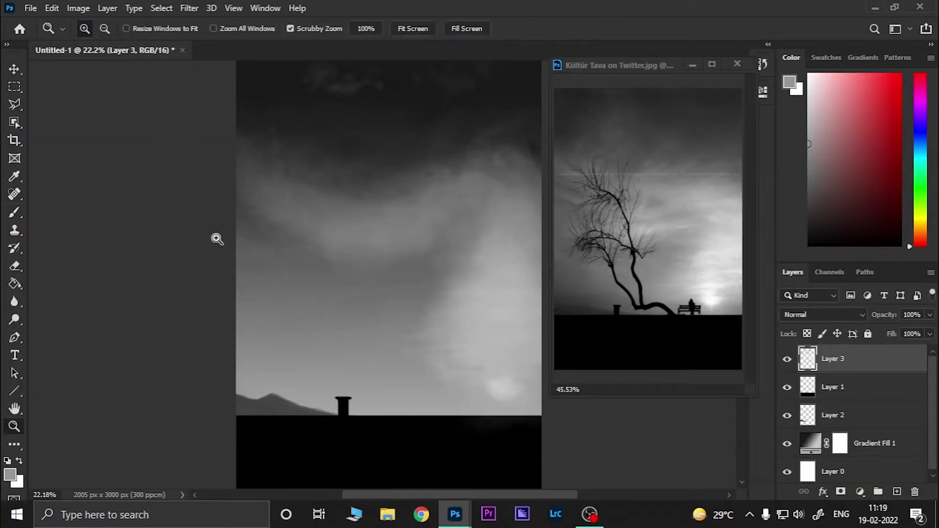
pyautogui.click(86, 29)
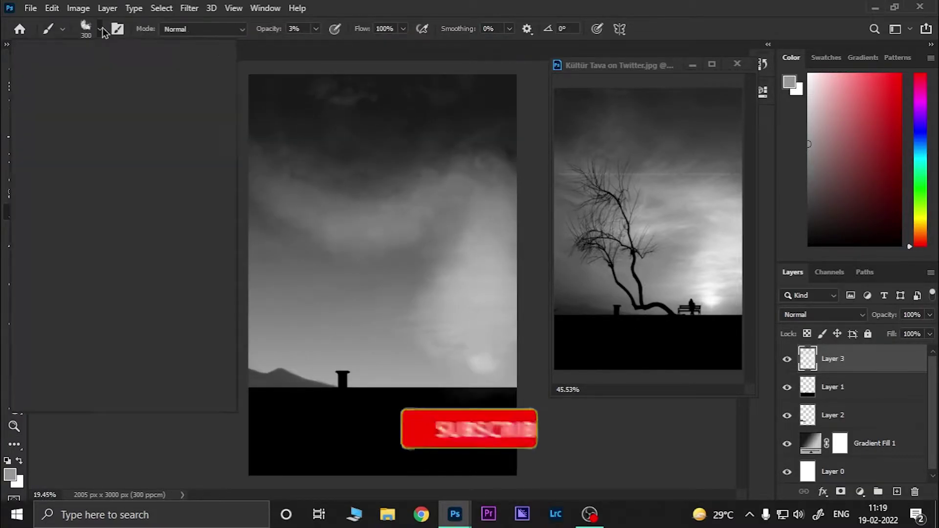
# - Paint darker grey over the lower-left mountain with a larger brush
pyautogui.click(73, 247)
pyautogui.click(409, 208)
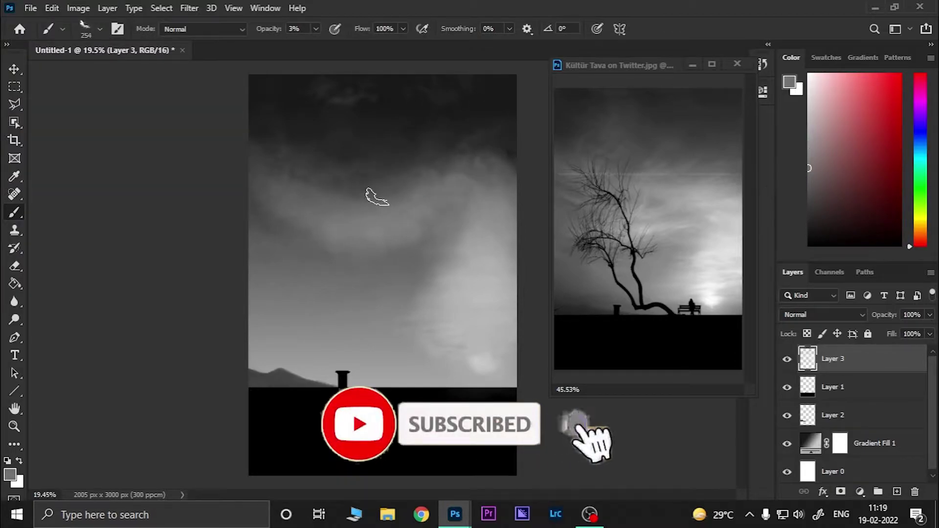
pyautogui.keyDown('alt'); pyautogui.click(407, 272); pyautogui.keyUp('alt')
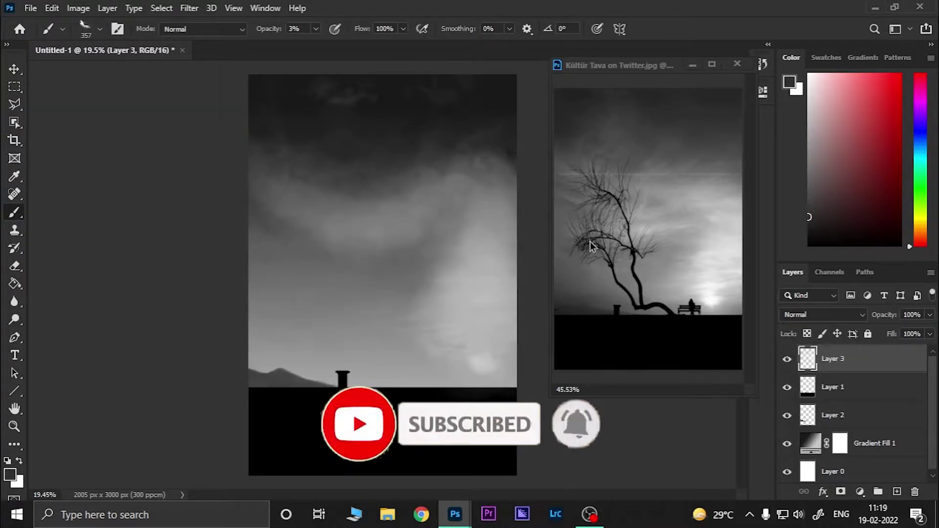
pyautogui.press('6')
pyautogui.press('1')
pyautogui.moveTo(272, 346); pyautogui.dragTo(313, 372)
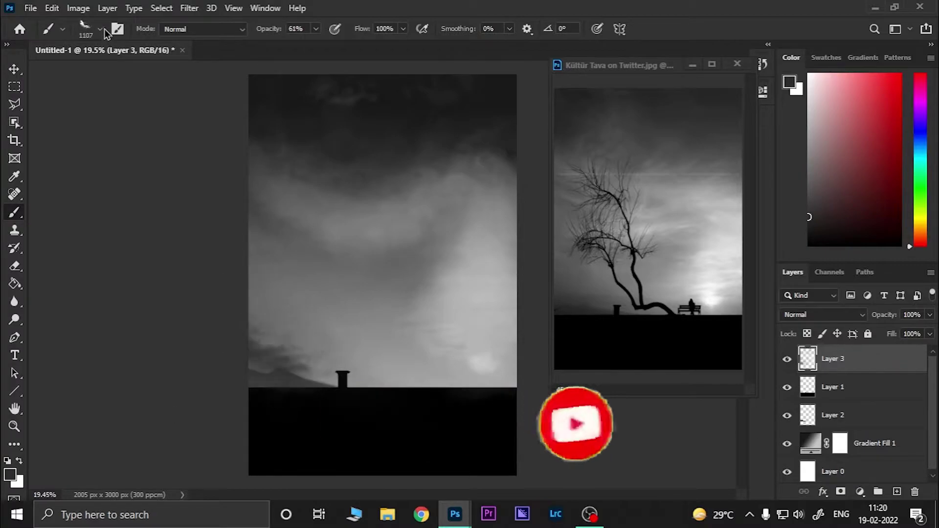
# - Dab faint cloud texture onto the sky at about 4-5% opacity
pyautogui.click(101, 28)
pyautogui.doubleClick(77, 248)
pyautogui.press('2')
pyautogui.press('3')
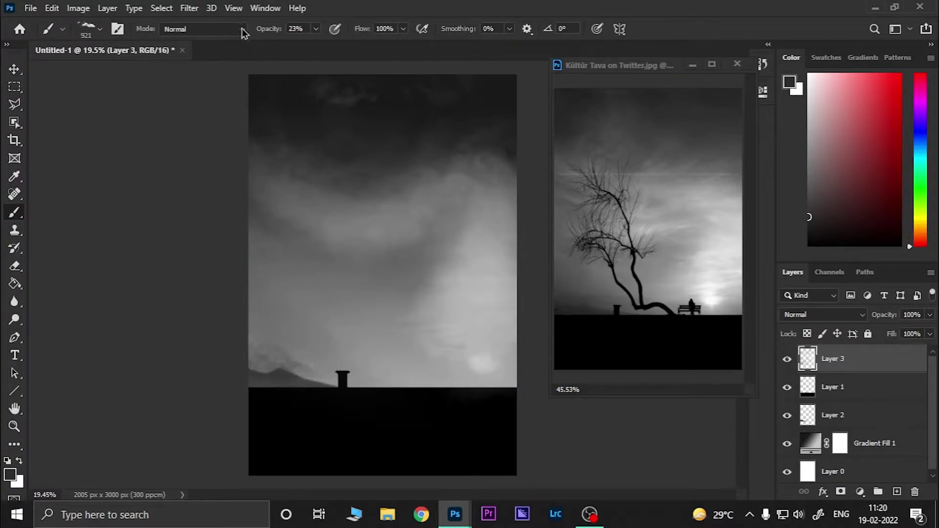
pyautogui.press('0')
pyautogui.press('5')
pyautogui.press(']')
pyautogui.press(']')
pyautogui.press(']')
pyautogui.click(468, 451)
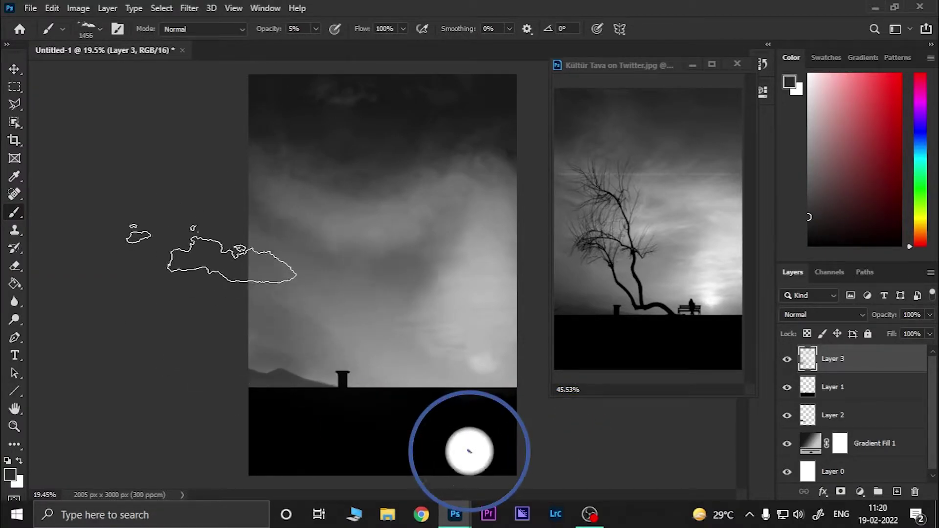
pyautogui.press('4')
pyautogui.press('[')
pyautogui.press('[')
pyautogui.press('[')
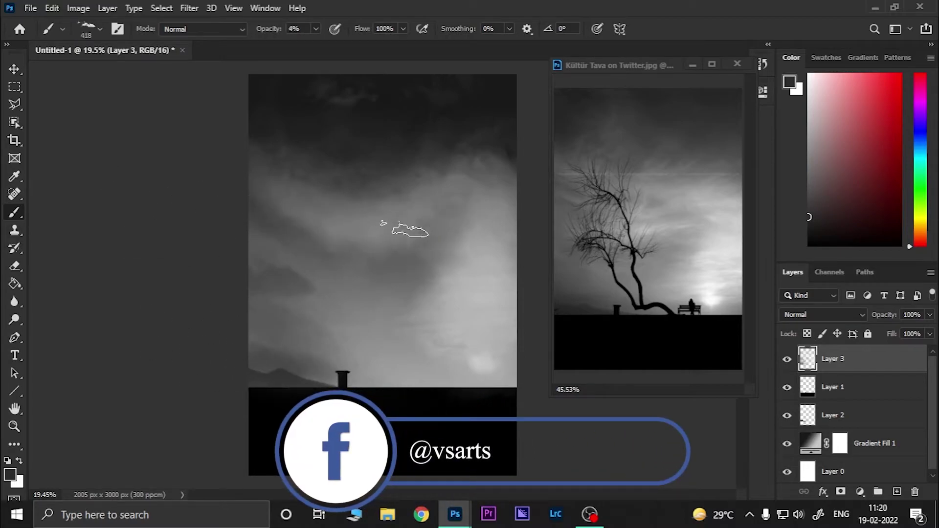
pyautogui.press('[')
pyautogui.press('[')
pyautogui.press('[')
pyautogui.moveTo(414, 322); pyautogui.dragTo(419, 336)
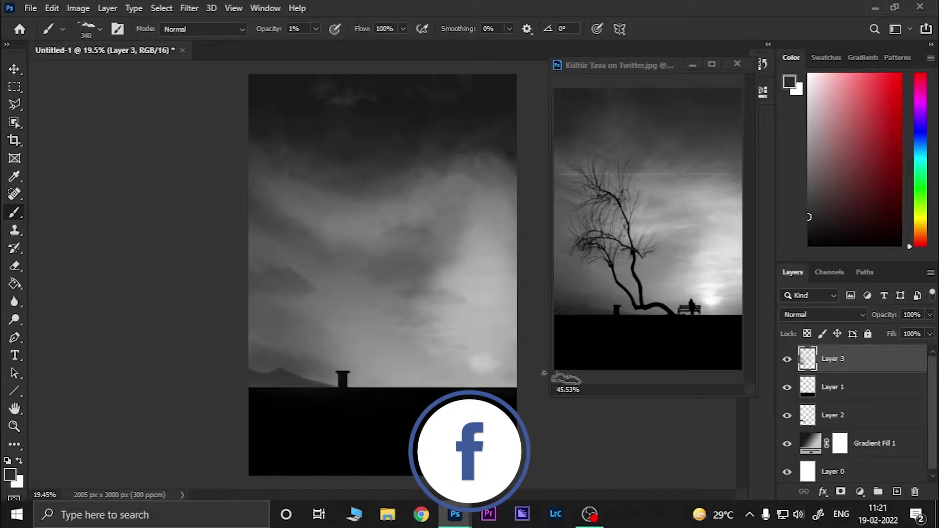
# - Set up the Cloud Sample 11 brush at 3% opacity and resize it for clouds
pyautogui.press('3')
pyautogui.press('3')
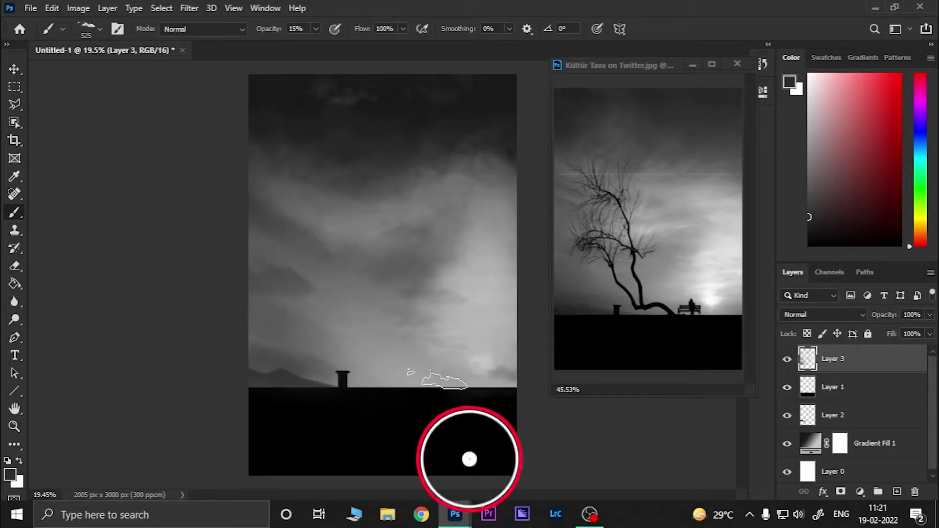
pyautogui.press('[')
pyautogui.press('[')
pyautogui.press('[')
pyautogui.press('0')
pyautogui.press('3')
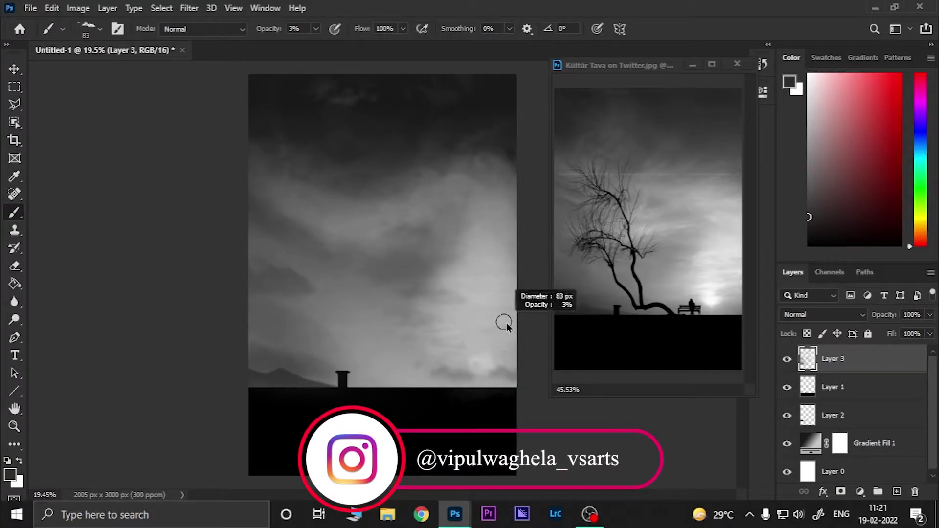
pyautogui.press('[')
pyautogui.press('[')
pyautogui.press('[')
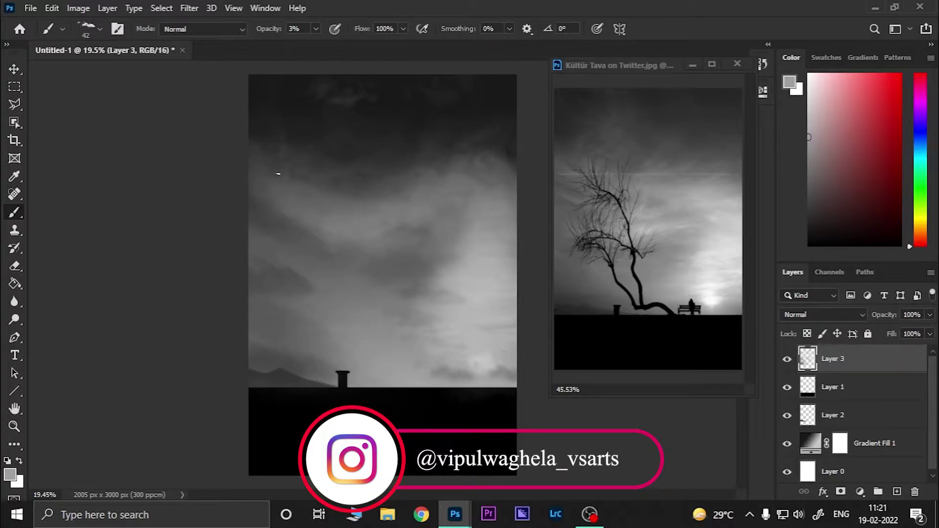
pyautogui.rightClick(294, 163)
pyautogui.click(199, 297)
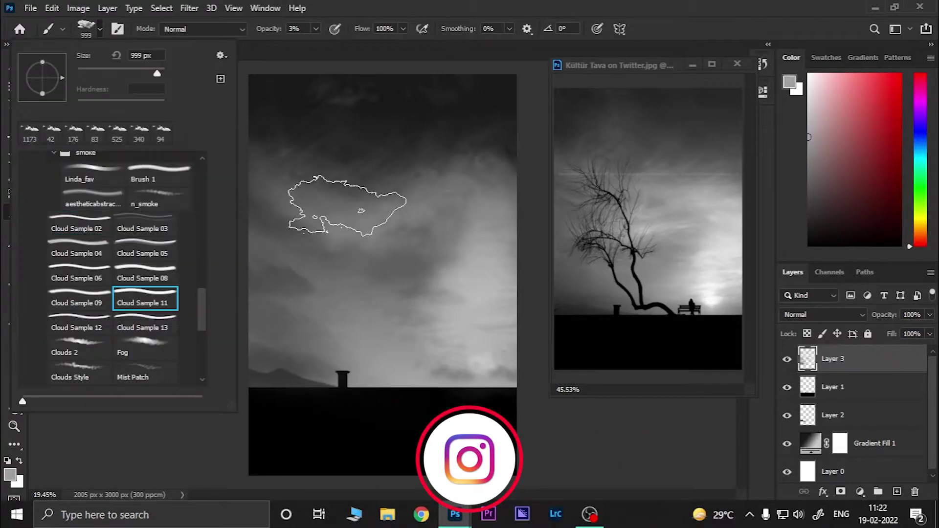
pyautogui.press('Return')
pyautogui.rightClick(469, 459)
pyautogui.press('Return')
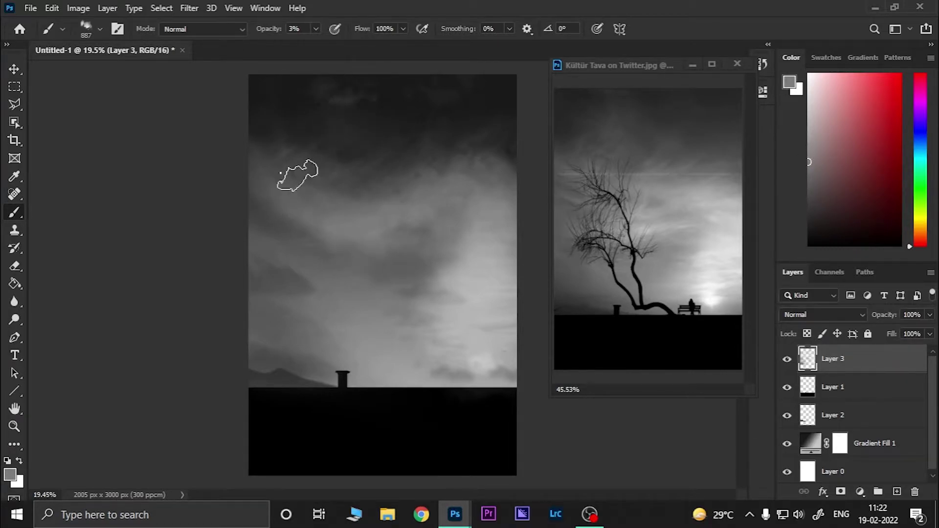
pyautogui.moveTo(430, 117); pyautogui.dragTo(455, 118)
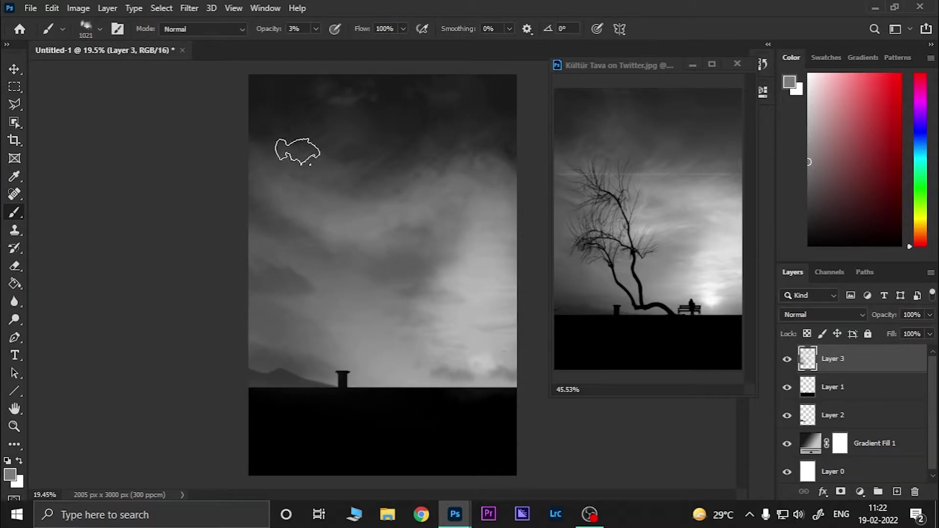
# - Try other cloud brushes and adjust their size for more sky texture
pyautogui.click(86, 29)
pyautogui.click(80, 327)
pyautogui.press('Return')
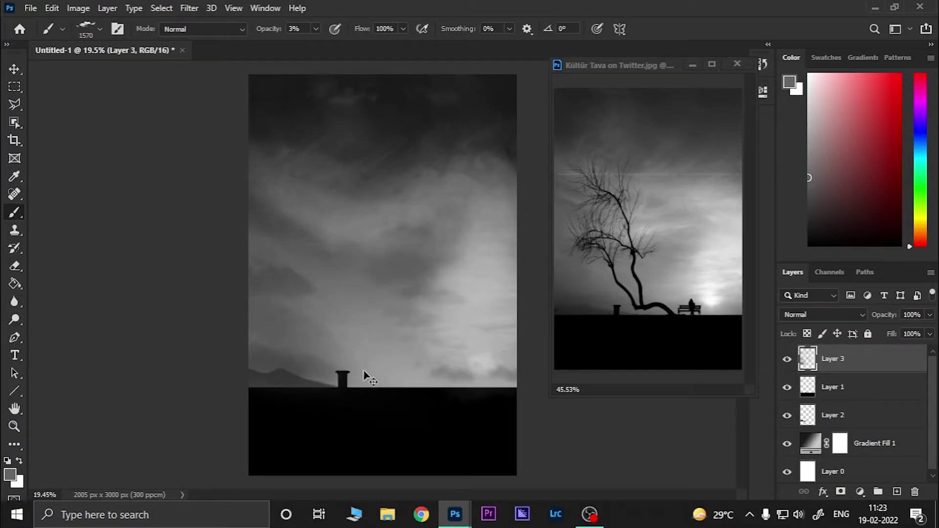
pyautogui.moveTo(340, 248); pyautogui.dragTo(288, 247)
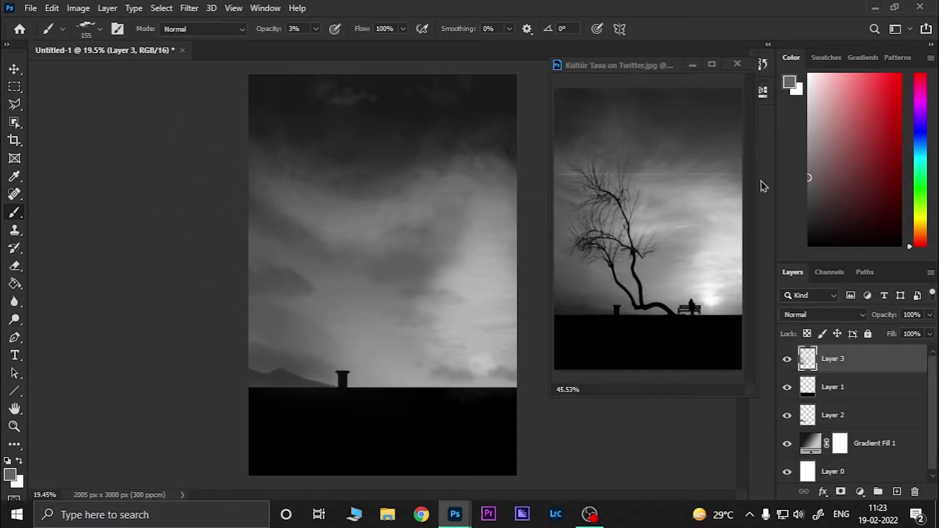
pyautogui.moveTo(393, 137); pyautogui.dragTo(386, 113)
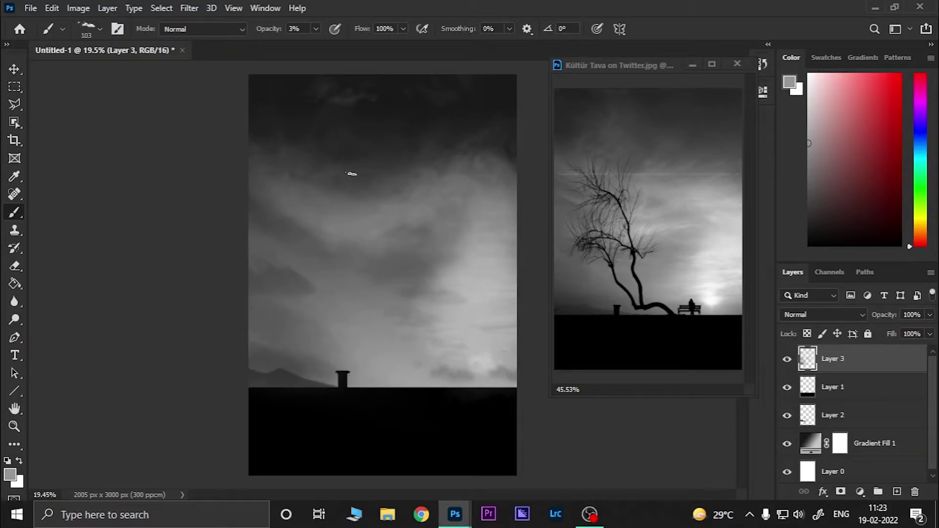
pyautogui.click(86, 29)
pyautogui.scroll(-2, 123, 270)
pyautogui.click(409, 171)
pyautogui.click(86, 28)
pyautogui.doubleClick(84, 352)
pyautogui.press('[')
pyautogui.press('[')
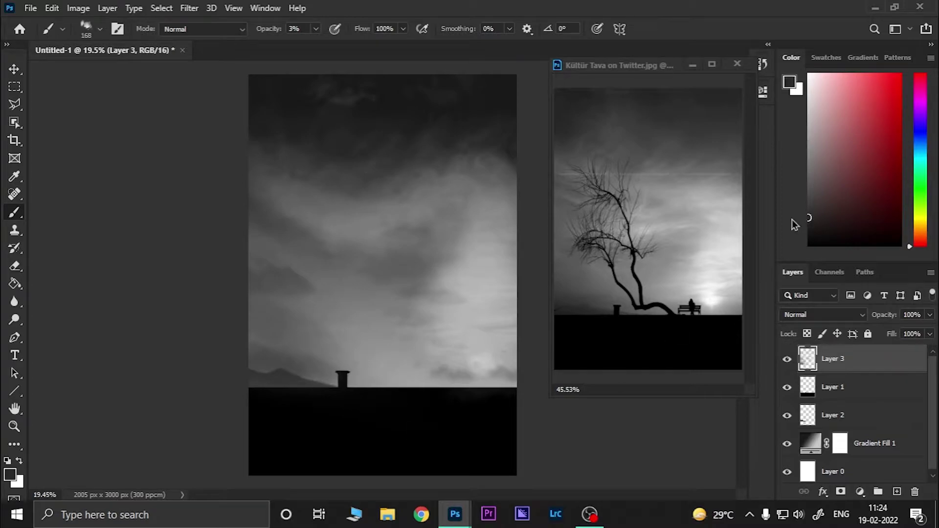
# - On a new Layer 4, paint soft white light across the sky and a horizon glow at 64% opacity
pyautogui.click(897, 492)
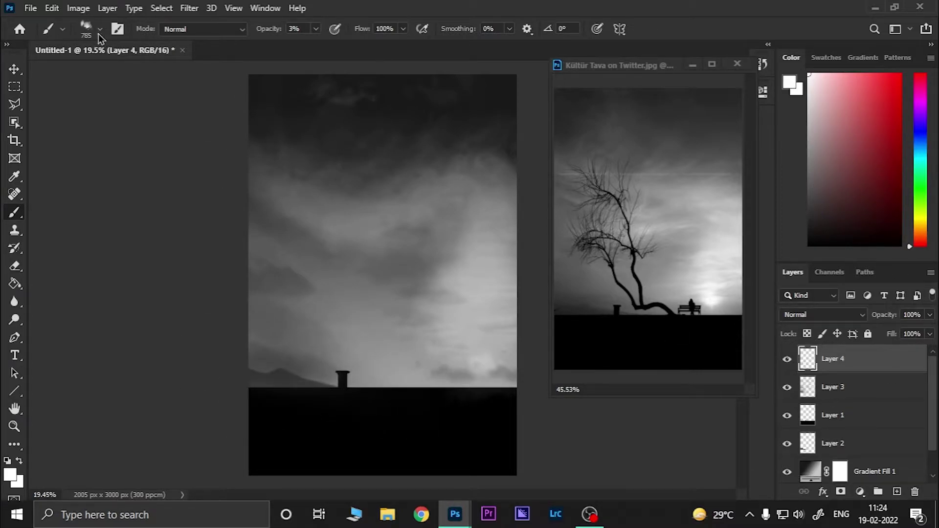
pyautogui.press('6')
pyautogui.press('4')
pyautogui.moveTo(346, 240); pyautogui.dragTo(364, 241)
pyautogui.keyDown('alt'); pyautogui.rightClick(451, 262); pyautogui.keyUp('alt')
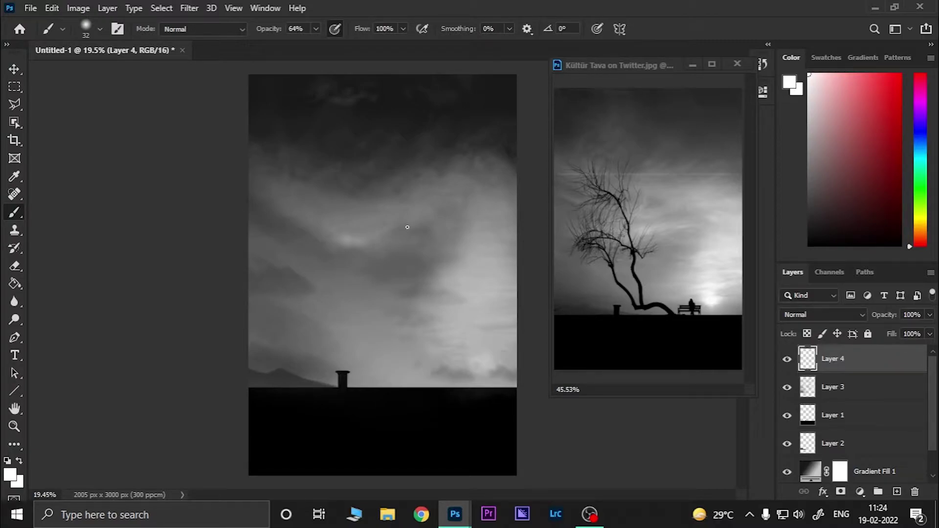
pyautogui.moveTo(487, 208); pyautogui.dragTo(499, 203)
pyautogui.keyDown('alt'); pyautogui.rightClick(489, 237); pyautogui.keyUp('alt')
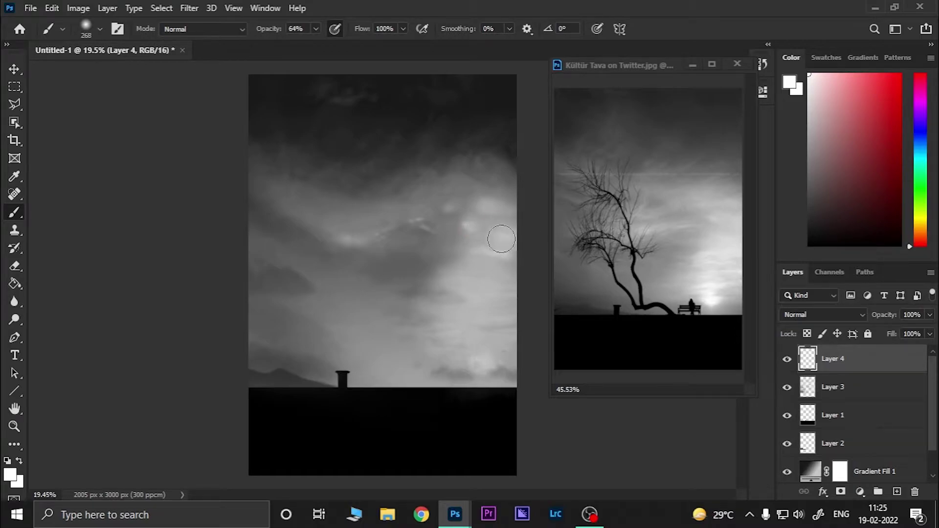
pyautogui.moveTo(502, 239); pyautogui.dragTo(489, 294)
pyautogui.keyDown('alt'); pyautogui.rightClick(434, 324); pyautogui.keyUp('alt')
pyautogui.moveTo(441, 357); pyautogui.dragTo(482, 370)
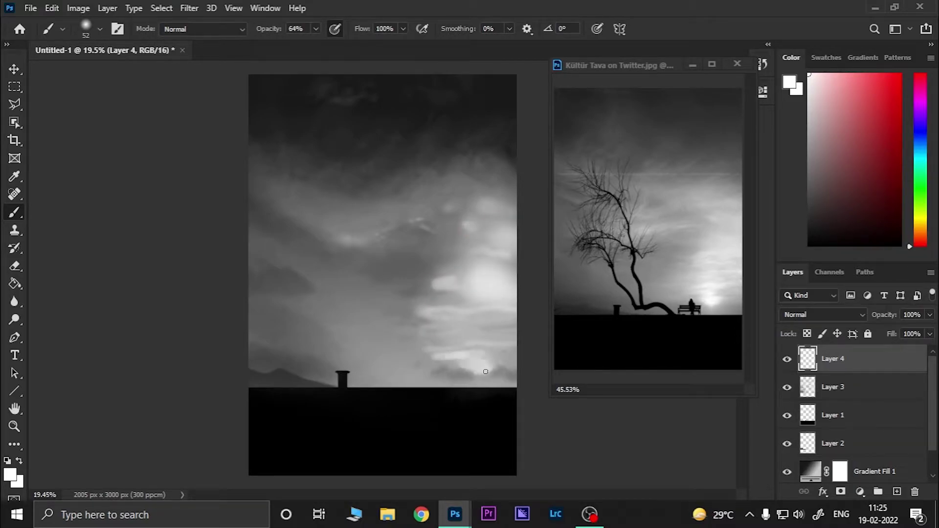
# - Set up a Gaussian Blur with a radius of 27.7 pixels
pyautogui.click(190, 9)
pyautogui.click(210, 20)
pyautogui.moveTo(416, 76); pyautogui.dragTo(607, 99)
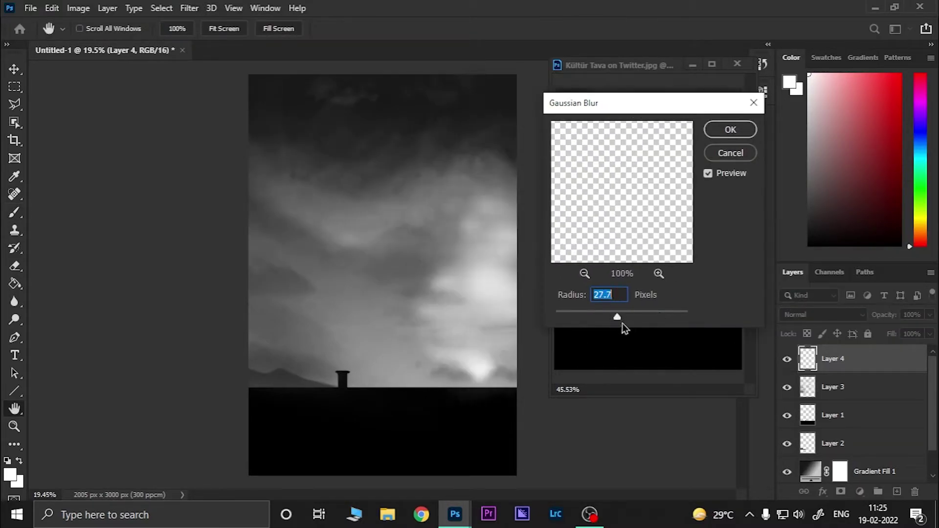
# - Apply the blur, set Layer 4 to 41% opacity, and paint highlights into the right sky
pyautogui.press('Return')
pyautogui.moveTo(929, 315); pyautogui.dragTo(875, 338)
pyautogui.press('.')
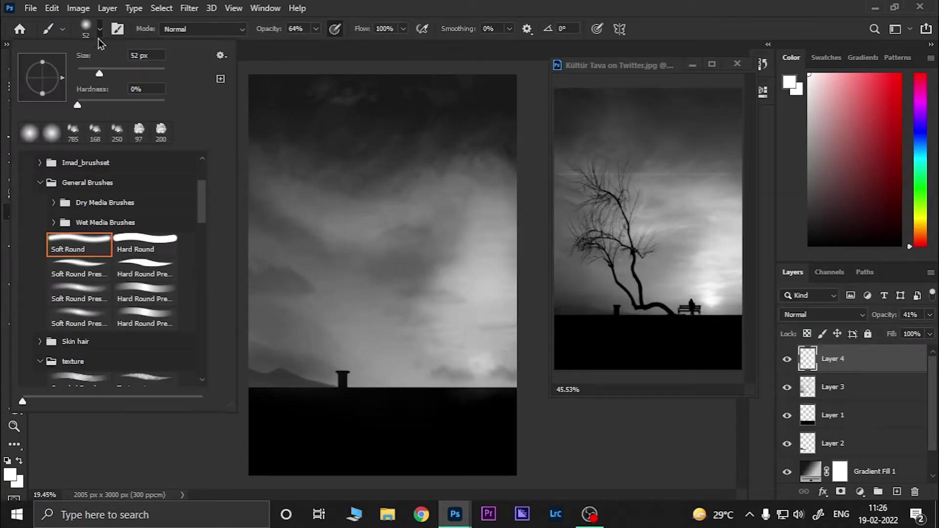
pyautogui.press('[')
pyautogui.press('[')
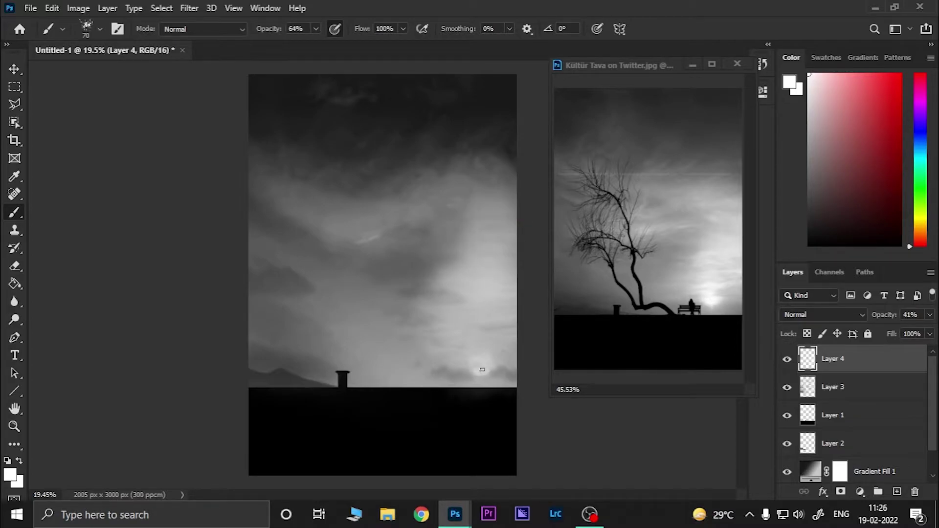
pyautogui.moveTo(473, 337); pyautogui.dragTo(446, 319)
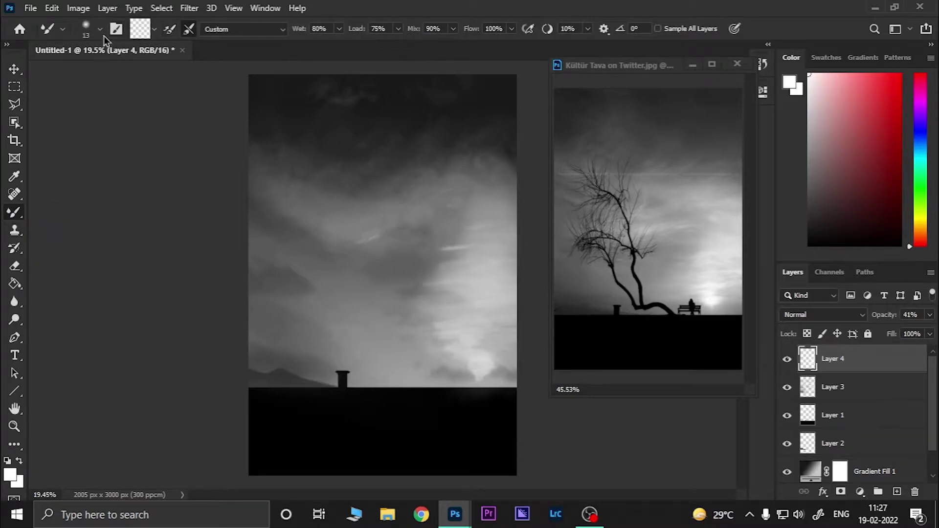
# - Smudge the sun glow softly into the clouds near the right horizon
pyautogui.rightClick(14, 302)
pyautogui.click(64, 317)
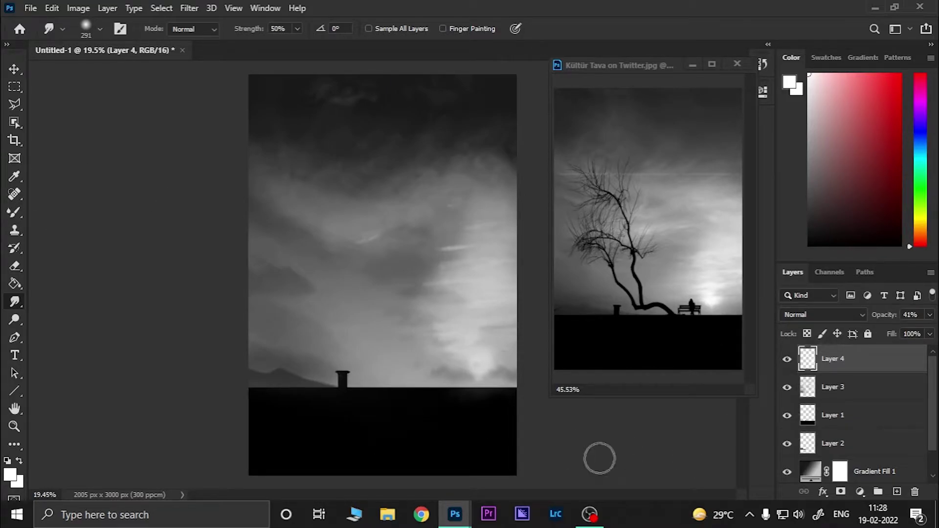
pyautogui.press('b')
pyautogui.scroll(3, 348, 302)
pyautogui.click(100, 29)
pyautogui.doubleClick(84, 361)
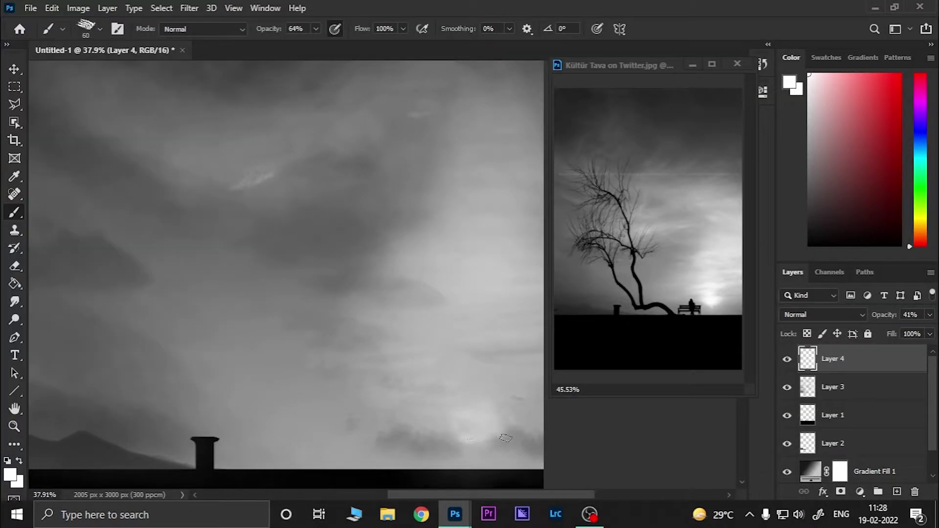
# - On a new layer, paint a soft white glow at the horizon and light streaks in the lower sky
pyautogui.hotkey('ctrl', 'shift', 'alt', 'n')
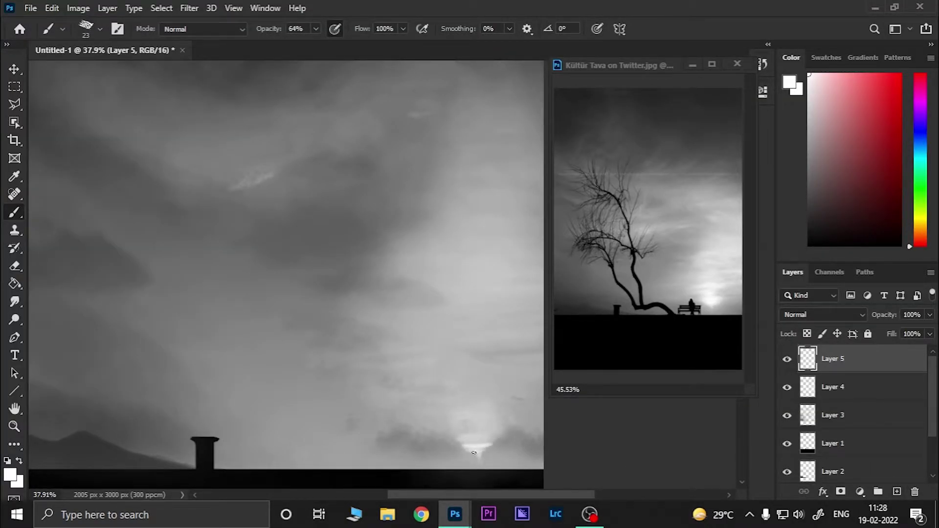
pyautogui.press(']')
pyautogui.press(']')
pyautogui.press(']')
pyautogui.moveTo(470, 429); pyautogui.dragTo(436, 428)
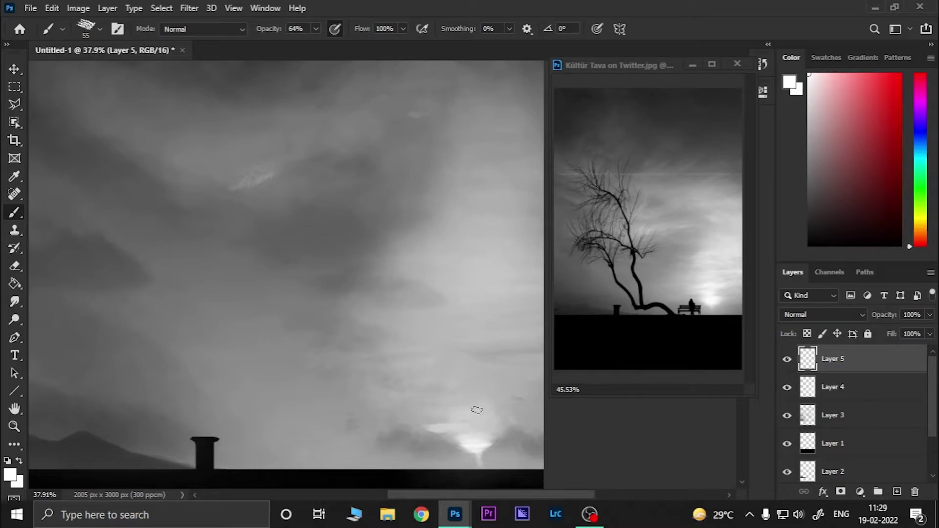
pyautogui.moveTo(527, 371); pyautogui.dragTo(465, 377)
pyautogui.moveTo(536, 338); pyautogui.dragTo(473, 338)
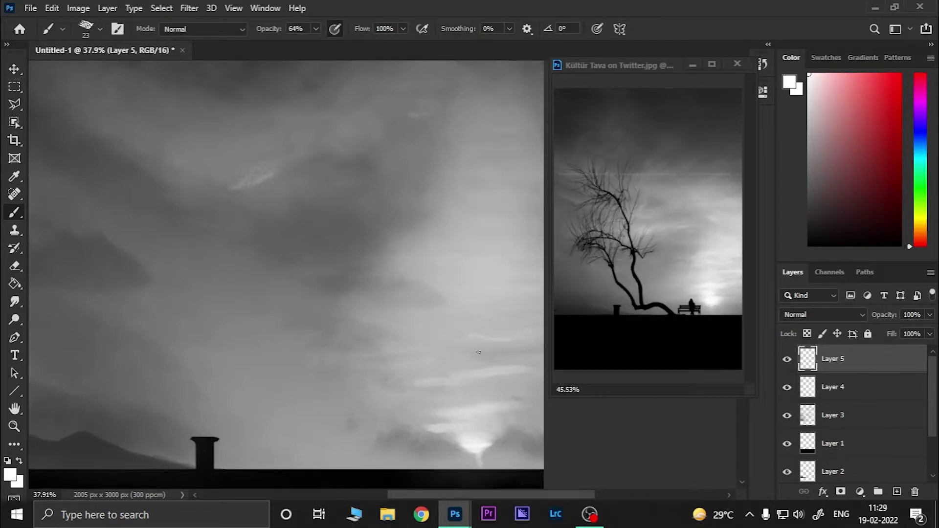
# - With a larger chalk-textured brush, paint wispy light cloud streaks in the upper sky
pyautogui.press(']')
pyautogui.press(']')
pyautogui.click(86, 28)
pyautogui.doubleClick(146, 330)
pyautogui.moveTo(364, 224); pyautogui.dragTo(386, 218)
pyautogui.moveTo(313, 208); pyautogui.dragTo(380, 185)
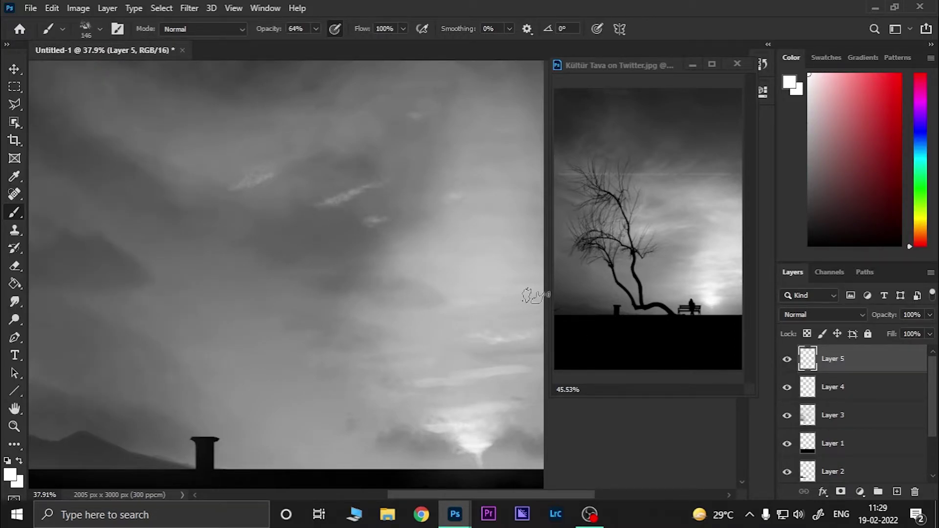
# - Soften the glow layer with a slight Gaussian Blur
pyautogui.hotkey('ctrl', '0')
pyautogui.click(188, 7)
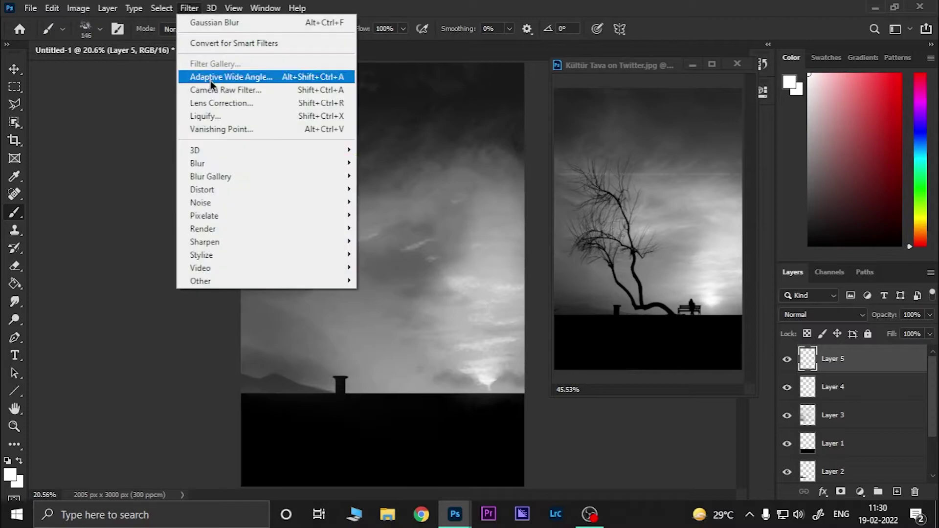
pyautogui.click(392, 205)
pyautogui.moveTo(592, 312)
pyautogui.mouseDown()
pyautogui.moveTo(614, 318)
pyautogui.moveTo(573, 317)
pyautogui.mouseUp()
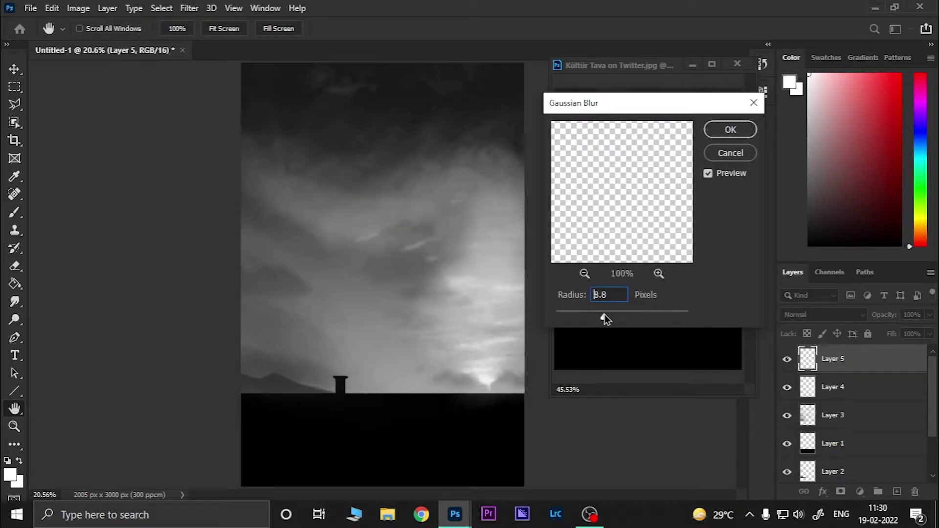
pyautogui.press('Return')
# - Add Layer 6 for the bench and ready a small hard black brush
pyautogui.press('b')
pyautogui.click(897, 492)
pyautogui.click(86, 28)
pyautogui.press('Escape')
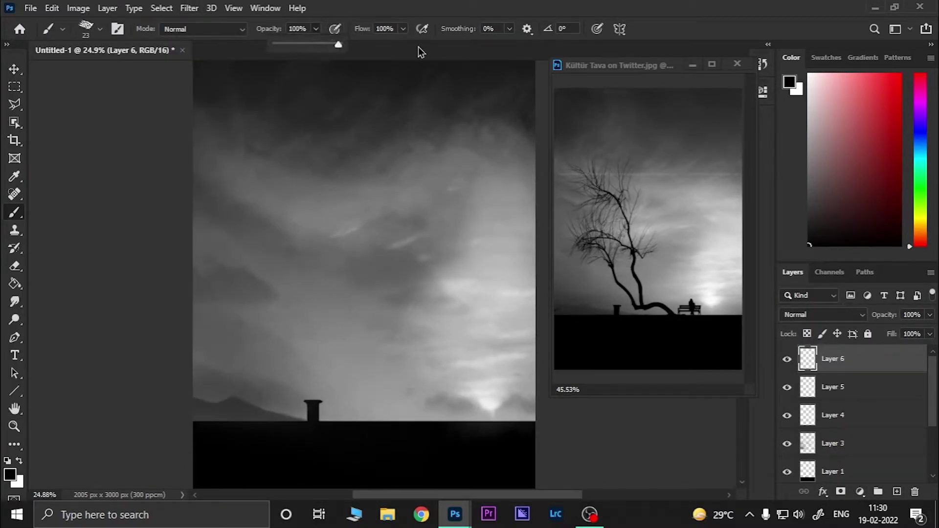
# - Set a fine smoothed brush tip and draw the bench seat as a horizontal black line
pyautogui.scroll(5, 714, 321)
pyautogui.scroll(3, 538, 416)
pyautogui.press(']')
pyautogui.press(']')
pyautogui.press(']')
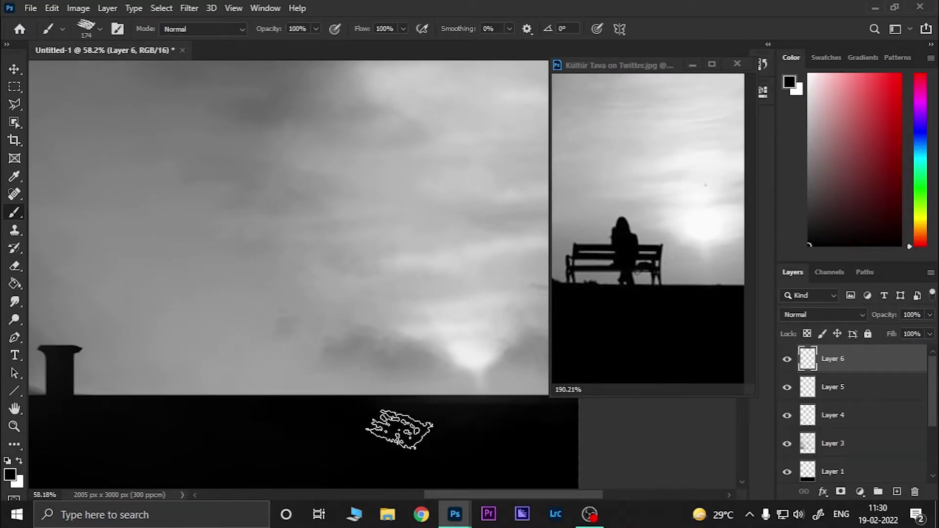
pyautogui.hotkey('alt', '5')
pyautogui.hotkey('alt', '7')
pyautogui.press('0')
pyautogui.moveTo(424, 365)
pyautogui.mouseDown()
pyautogui.moveTo(424, 399)
pyautogui.moveTo(340, 379)
pyautogui.mouseUp()
pyautogui.hotkey('ctrl', 'z')
pyautogui.hotkey('ctrl', 'z')
pyautogui.hotkey('ctrl', 'z')
pyautogui.moveTo(397, 377); pyautogui.dragTo(317, 376)
# - With a slightly larger hard brush, draw the bench back upright and back slats
pyautogui.click(100, 29)
pyautogui.click(377, 413)
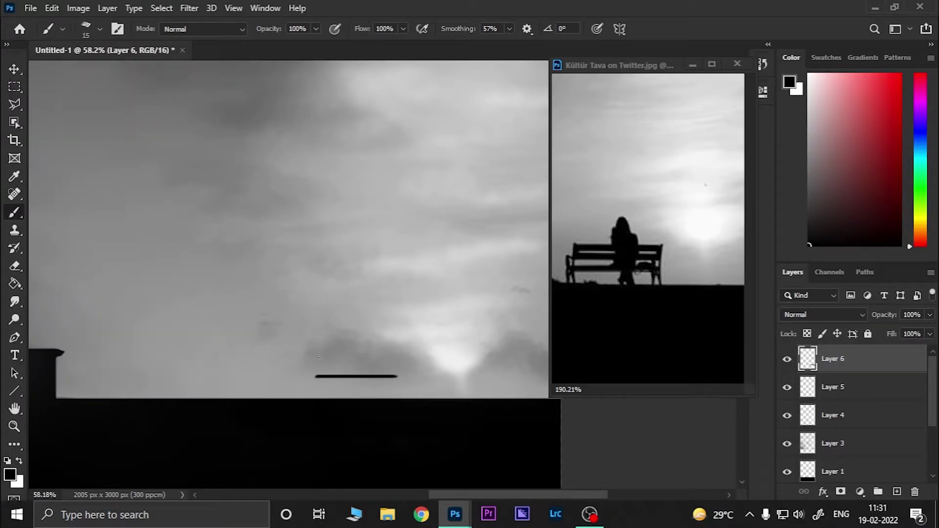
pyautogui.keyDown('shift'); pyautogui.click(323, 347); pyautogui.keyUp('shift')
pyautogui.moveTo(401, 351); pyautogui.dragTo(318, 359)
pyautogui.hotkey('ctrl', 'z')
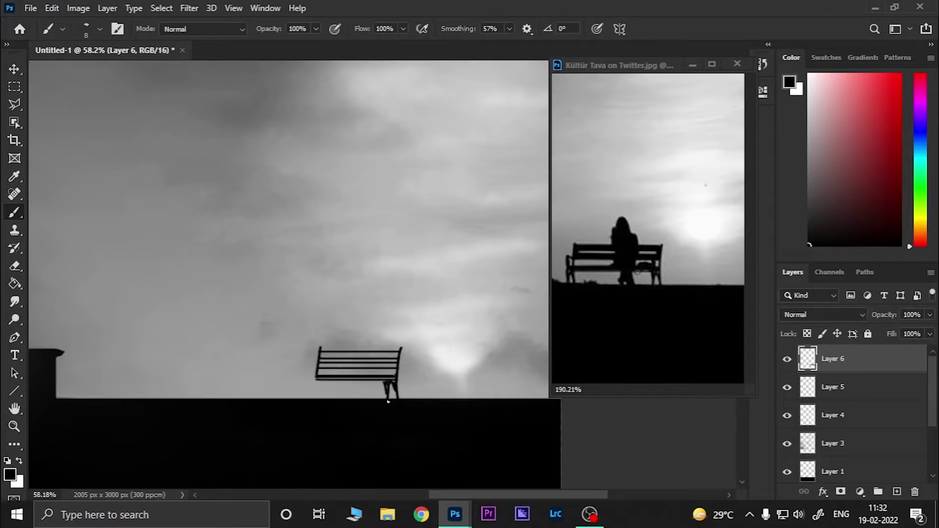
# - Thicken the top back slat and fill the gap beneath it
pyautogui.scroll(5, 337, 419)
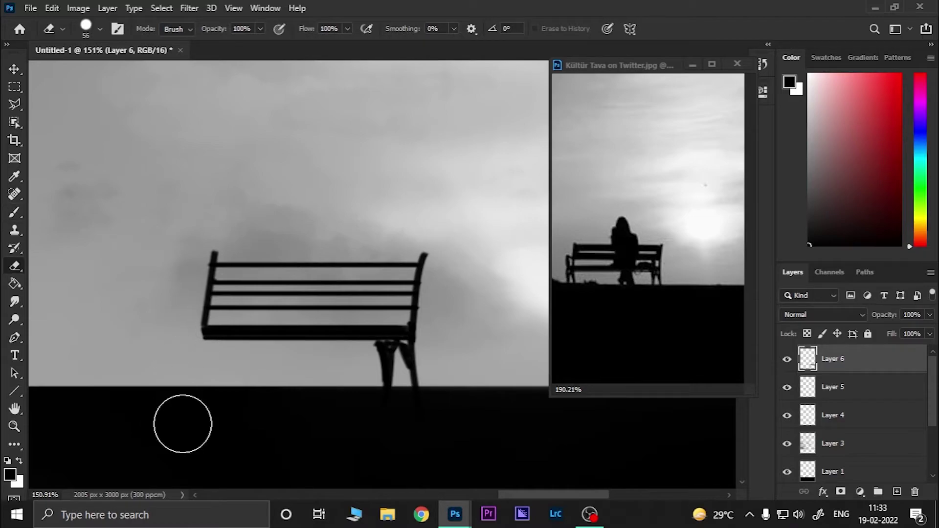
pyautogui.moveTo(216, 273); pyautogui.dragTo(422, 275)
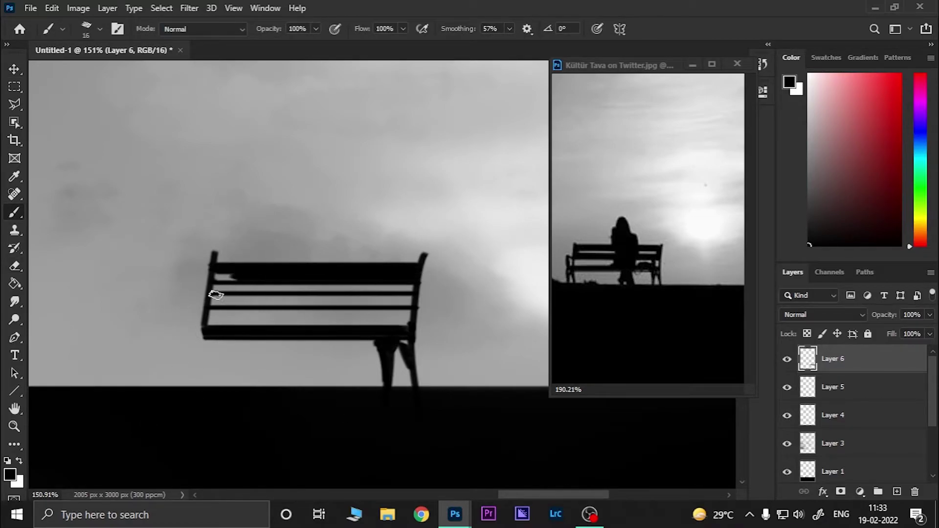
pyautogui.moveTo(214, 310); pyautogui.dragTo(416, 310)
pyautogui.press('[')
pyautogui.press('[')
pyautogui.press('[')
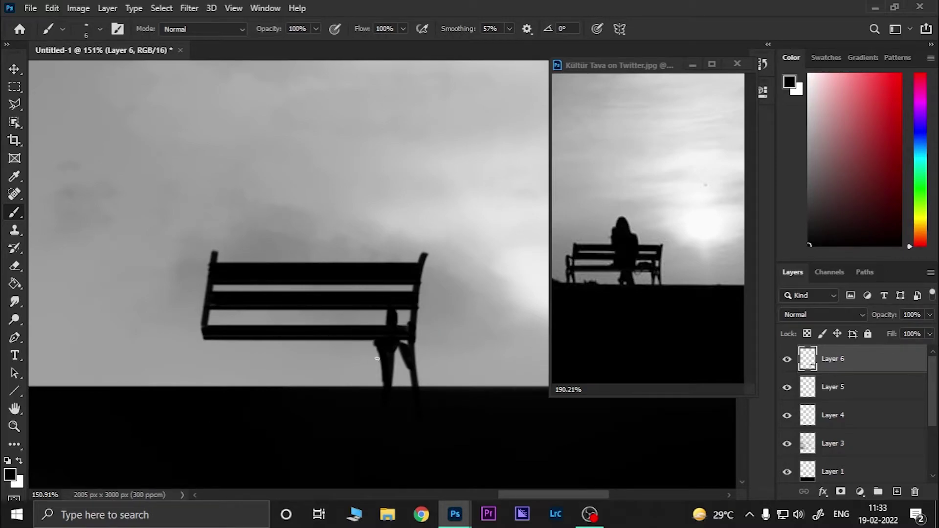
pyautogui.press('e')
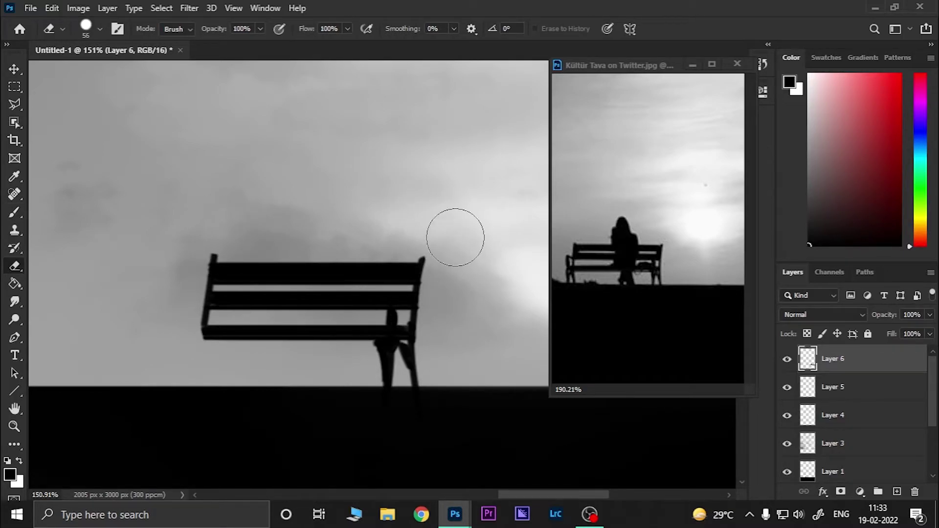
pyautogui.press('b')
# - Paint the bench's front left leg, curved armrest, a thin leg and a small animal beside it
pyautogui.moveTo(182, 342)
pyautogui.mouseDown()
pyautogui.moveTo(188, 386)
pyautogui.moveTo(211, 387)
pyautogui.mouseUp()
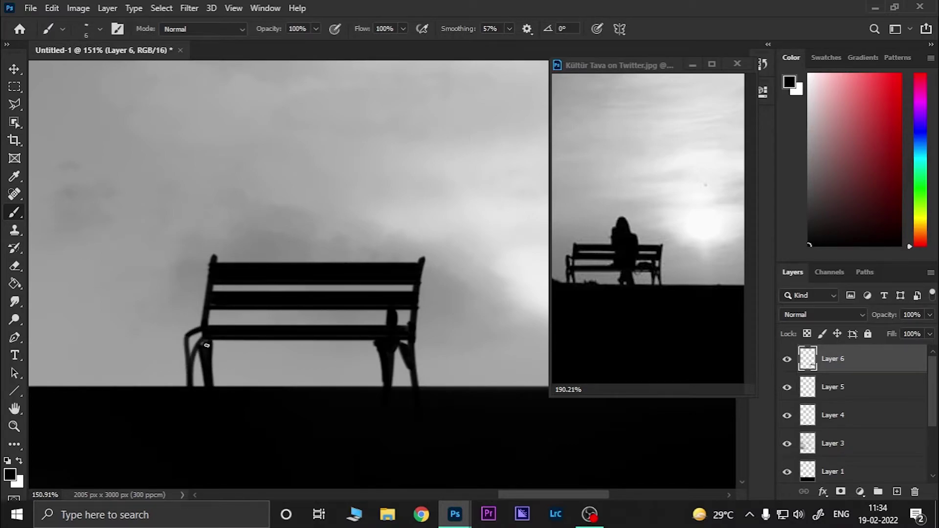
pyautogui.moveTo(268, 380); pyautogui.dragTo(248, 389)
pyautogui.moveTo(189, 335); pyautogui.dragTo(179, 311)
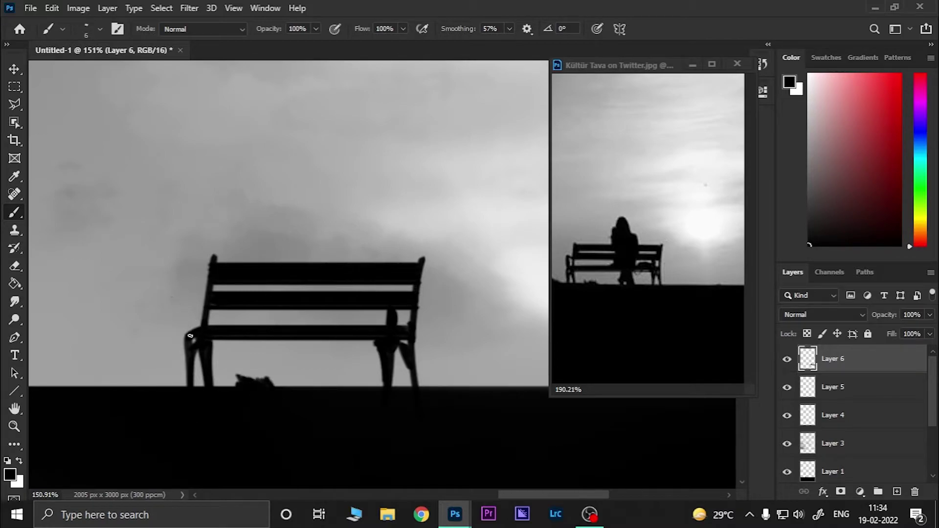
pyautogui.moveTo(510, 28); pyautogui.dragTo(477, 47)
pyautogui.moveTo(336, 346)
pyautogui.mouseDown()
pyautogui.moveTo(324, 388)
pyautogui.moveTo(343, 350)
pyautogui.moveTo(364, 386)
pyautogui.mouseUp()
pyautogui.hotkey('ctrl', 'z')
# - Paint the seated figure's black torso and head, undo the stray fill, and add a bag on the seat
pyautogui.moveTo(355, 303)
pyautogui.mouseDown()
pyautogui.moveTo(326, 320)
pyautogui.moveTo(360, 306)
pyautogui.mouseUp()
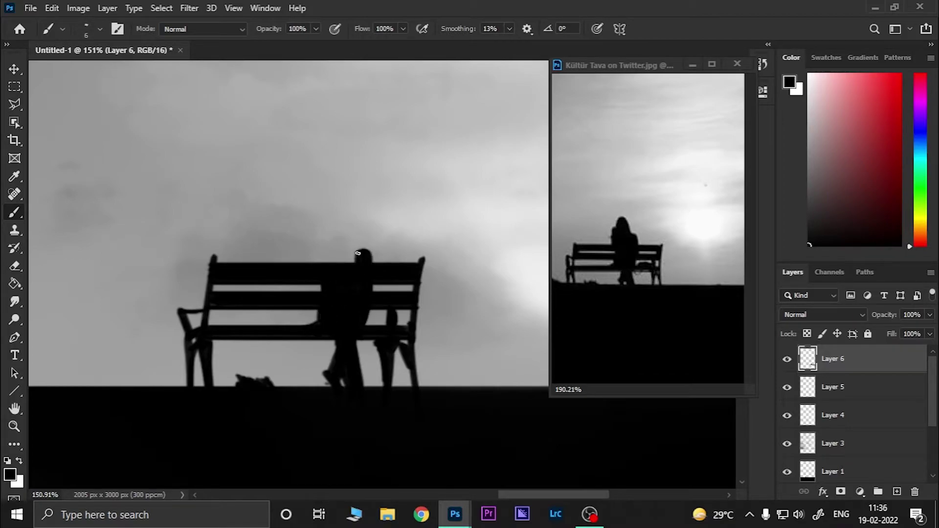
pyautogui.moveTo(328, 220); pyautogui.dragTo(352, 265)
pyautogui.moveTo(329, 217)
pyautogui.mouseDown()
pyautogui.moveTo(336, 269)
pyautogui.moveTo(349, 282)
pyautogui.mouseUp()
pyautogui.moveTo(314, 249); pyautogui.dragTo(314, 242)
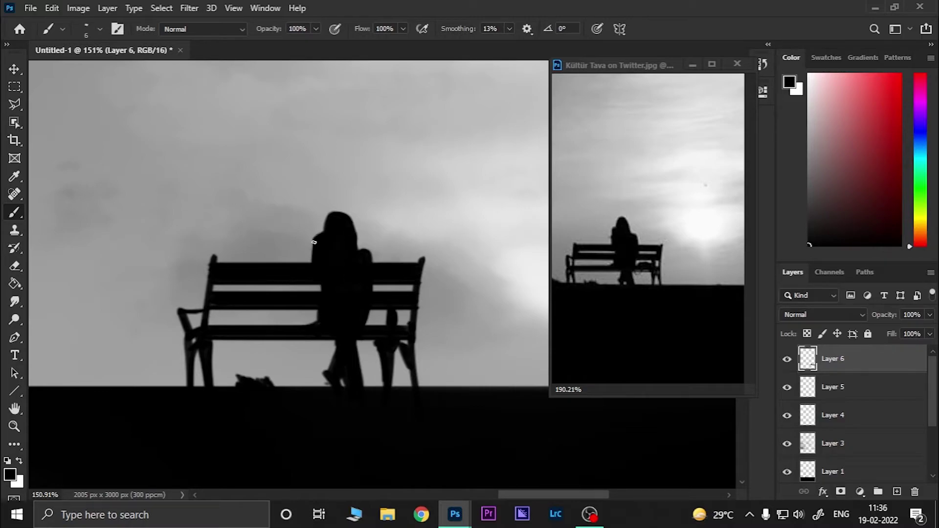
pyautogui.hotkey('ctrl', 'z')
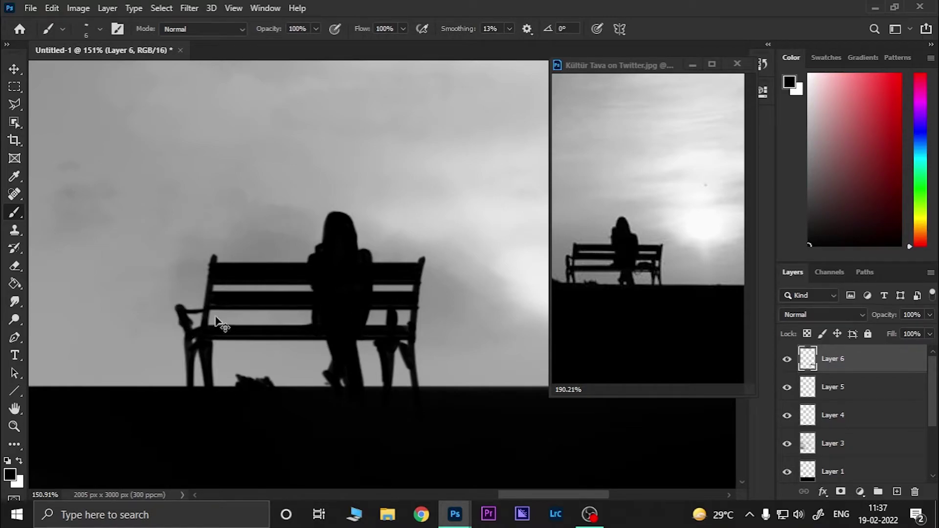
pyautogui.moveTo(221, 322); pyautogui.dragTo(239, 326)
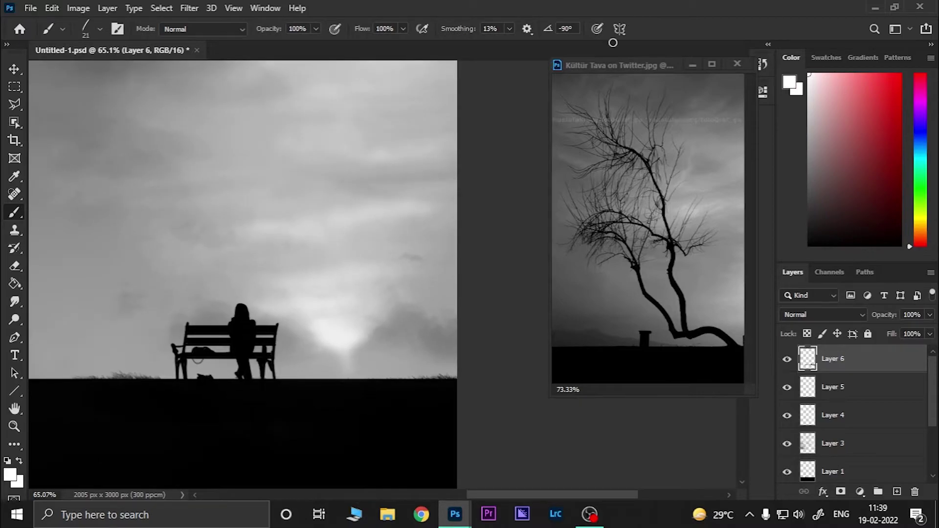
# - Brighten the glow below the sun with white
pyautogui.moveTo(337, 343); pyautogui.dragTo(344, 352)
pyautogui.rightClick(339, 443)
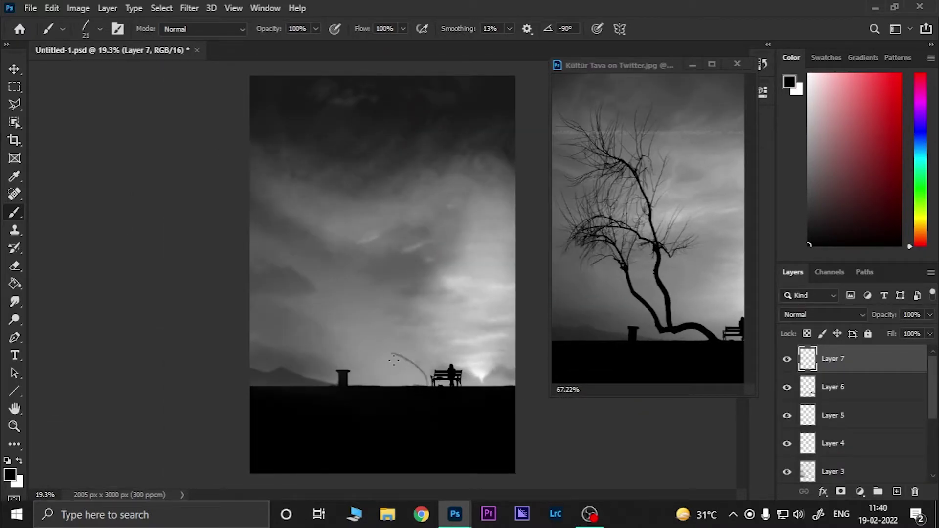
pyautogui.click(100, 29)
# - Choose a trunk brush and draw thin black trunk lines rising from the ground
pyautogui.scroll(-5, 122, 269)
pyautogui.doubleClick(152, 247)
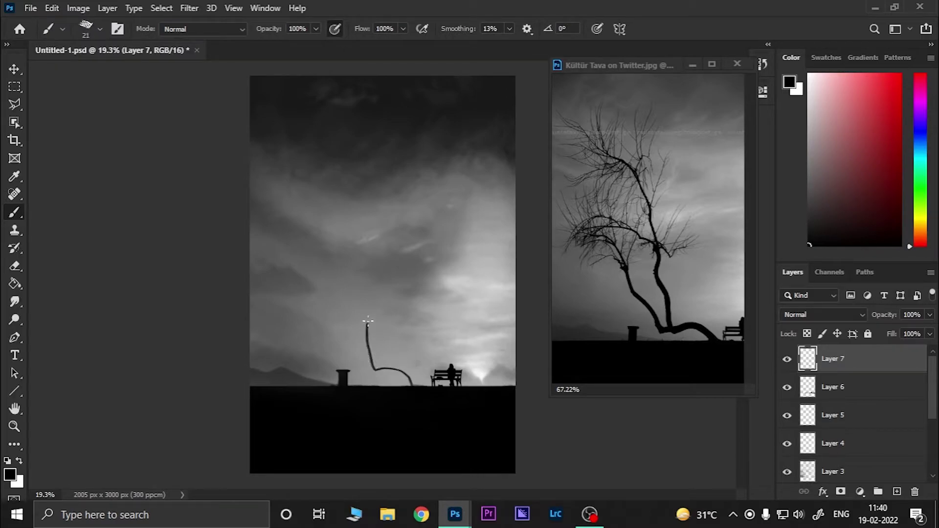
pyautogui.moveTo(368, 321); pyautogui.dragTo(366, 232)
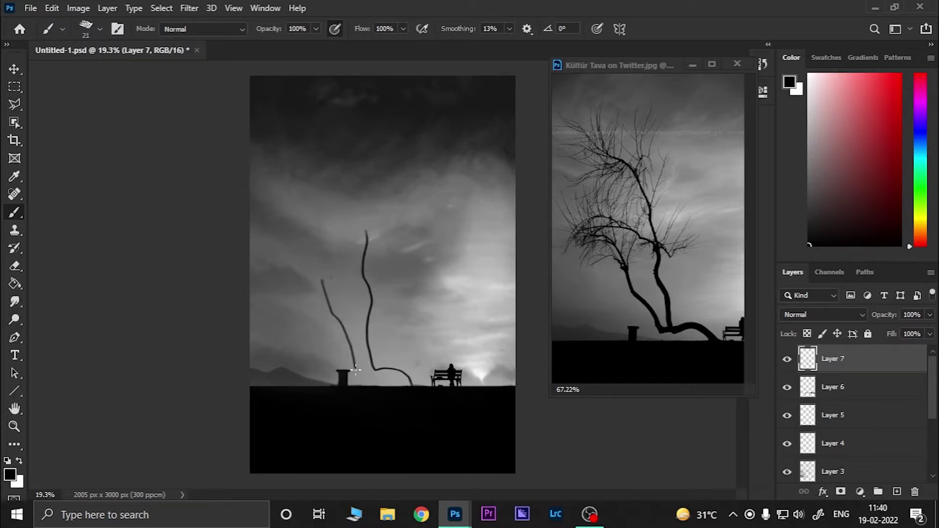
pyautogui.hotkey('ctrl', 'z')
pyautogui.hotkey('ctrl', 'z')
pyautogui.moveTo(325, 275); pyautogui.dragTo(347, 313)
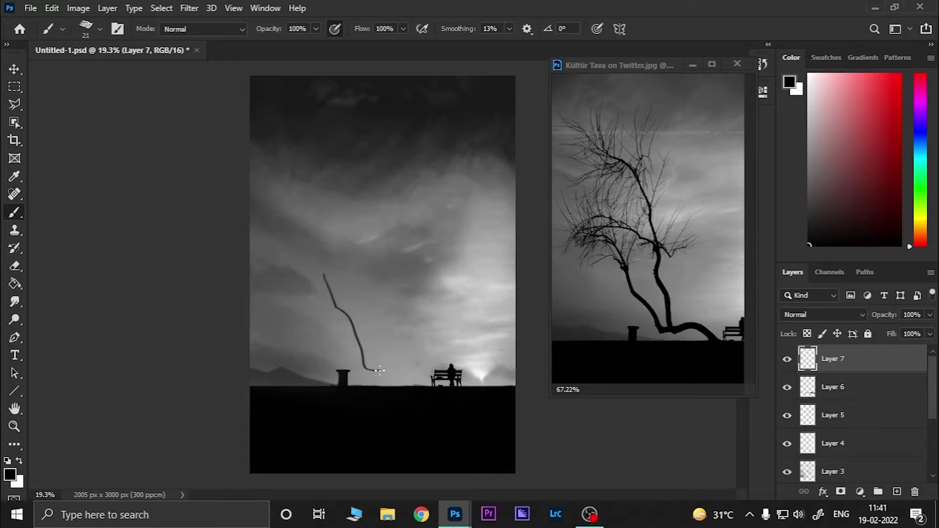
pyautogui.moveTo(372, 344); pyautogui.dragTo(359, 242)
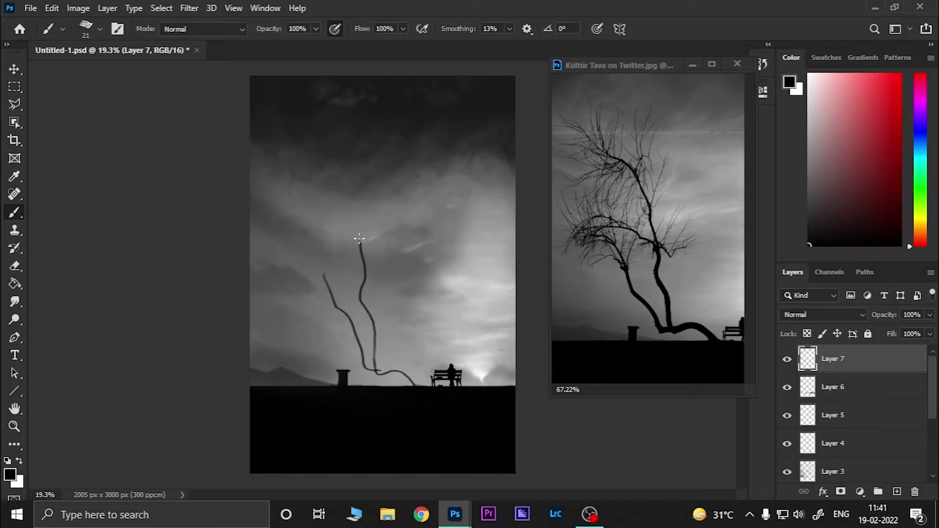
# - Redraw the top of the trunk line and repaint the trunk down to the ground
pyautogui.hotkey('ctrl', 'z')
pyautogui.moveTo(307, 156); pyautogui.dragTo(334, 174)
pyautogui.scroll(2, 364, 276)
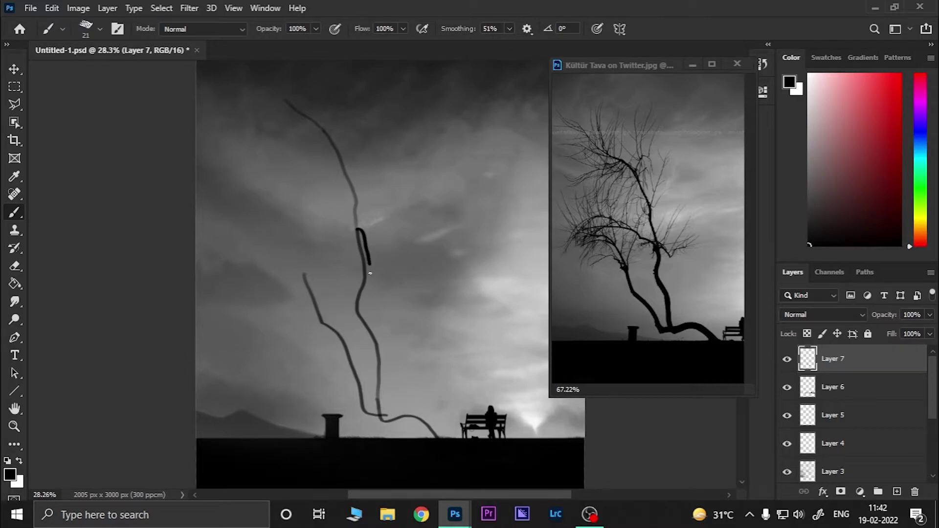
pyautogui.moveTo(426, 408); pyautogui.dragTo(460, 437)
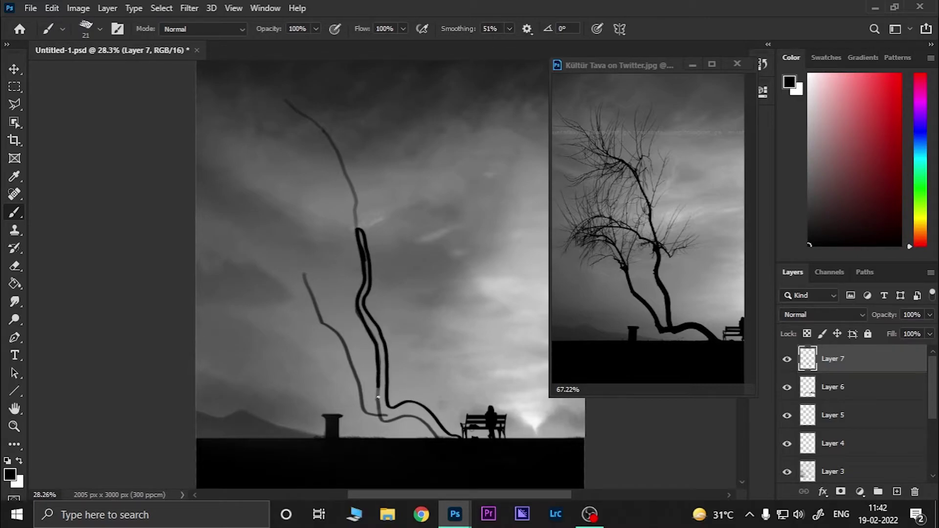
pyautogui.hotkey('ctrl', 'z')
pyautogui.moveTo(361, 244); pyautogui.dragTo(381, 414)
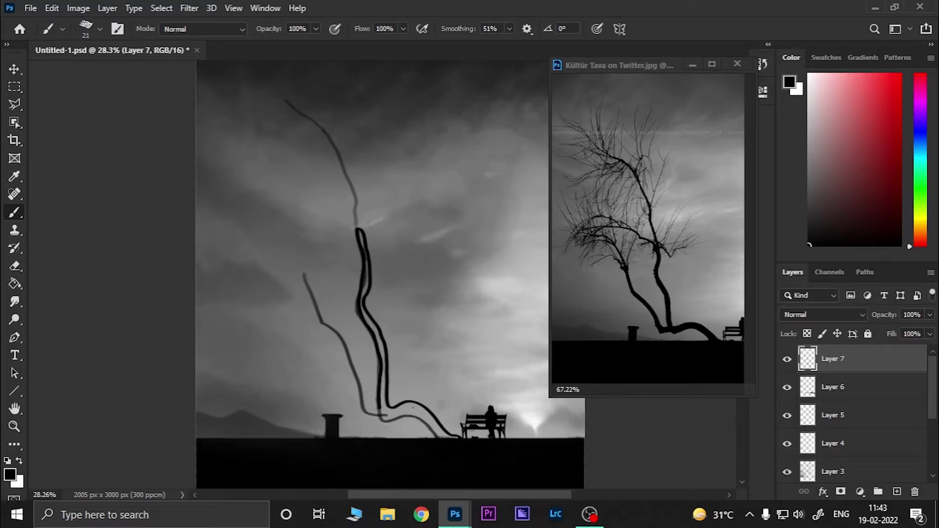
# - Thicken the bottom of the trunk and bring the trunk base and chimney into view
pyautogui.moveTo(362, 260); pyautogui.dragTo(452, 437)
pyautogui.scroll(3, 373, 230)
pyautogui.scroll(2, 329, 246)
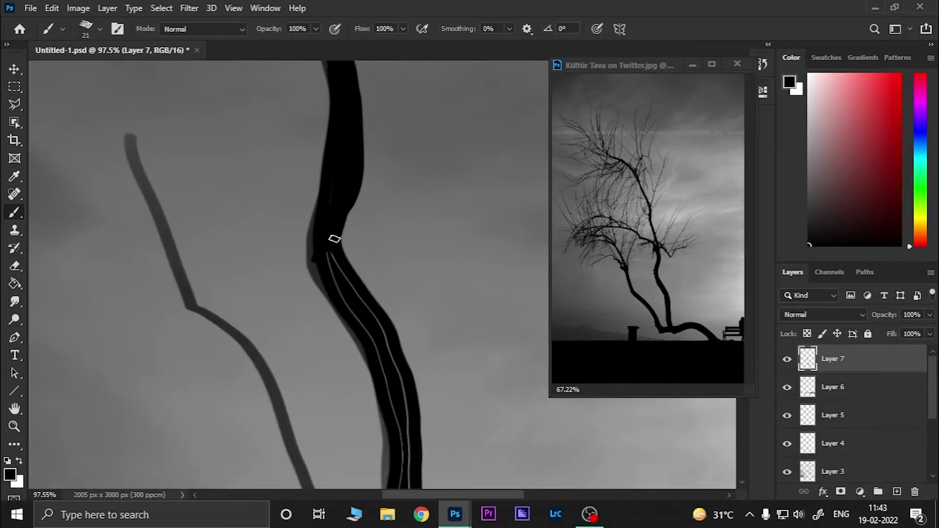
pyautogui.scroll(-3, 336, 237)
pyautogui.moveTo(414, 442); pyautogui.dragTo(329, 235)
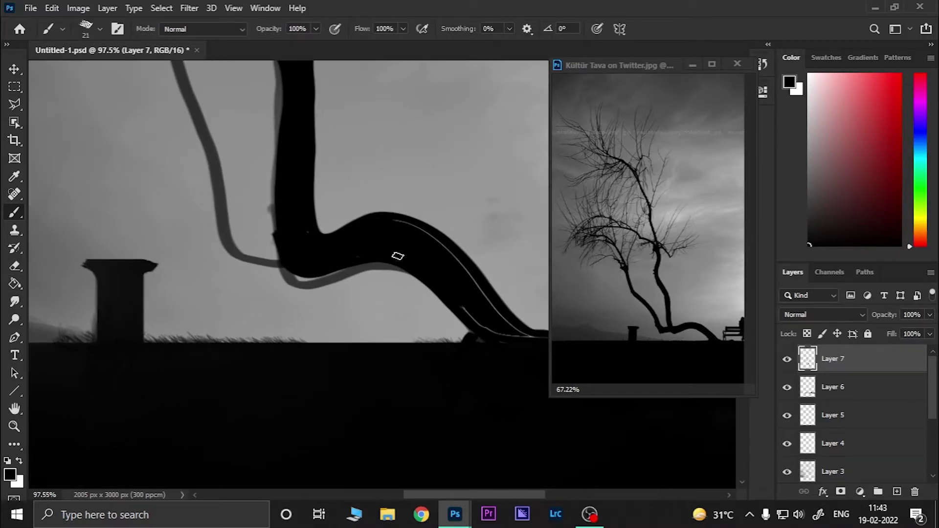
# - Erase the stray grey patches along the trunk's edges
pyautogui.press('e')
pyautogui.moveTo(244, 199); pyautogui.dragTo(254, 225)
pyautogui.moveTo(262, 110)
pyautogui.mouseDown()
pyautogui.moveTo(314, 255)
pyautogui.moveTo(327, 342)
pyautogui.mouseUp()
pyautogui.scroll(1, 329, 195)
pyautogui.moveTo(330, 195); pyautogui.dragTo(361, 318)
pyautogui.moveTo(522, 168)
pyautogui.mouseDown()
pyautogui.moveTo(470, 240)
pyautogui.moveTo(383, 184)
pyautogui.moveTo(396, 245)
pyautogui.mouseUp()
pyautogui.scroll(3, 384, 185)
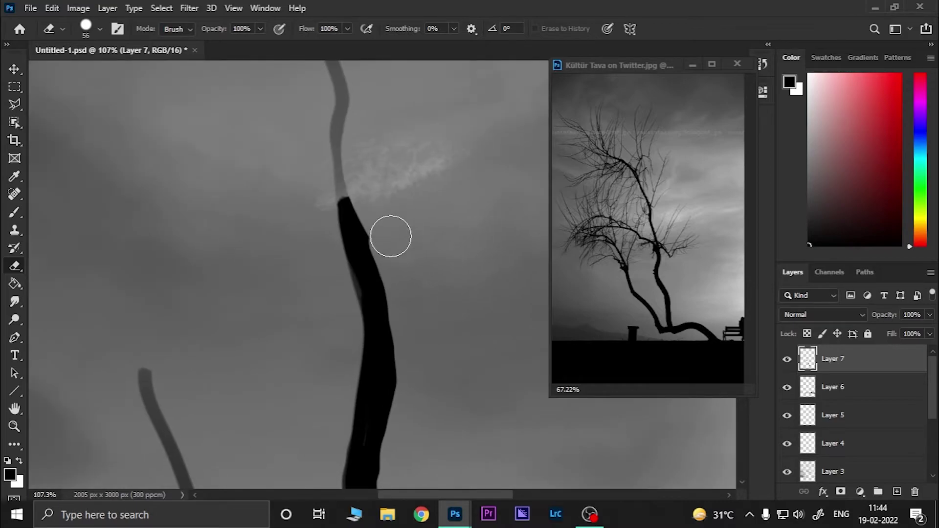
pyautogui.scroll(-3, 399, 245)
# - Trace the thin left branch in solid black and trim its edges thinner
pyautogui.press('b')
pyautogui.moveTo(258, 120); pyautogui.dragTo(415, 406)
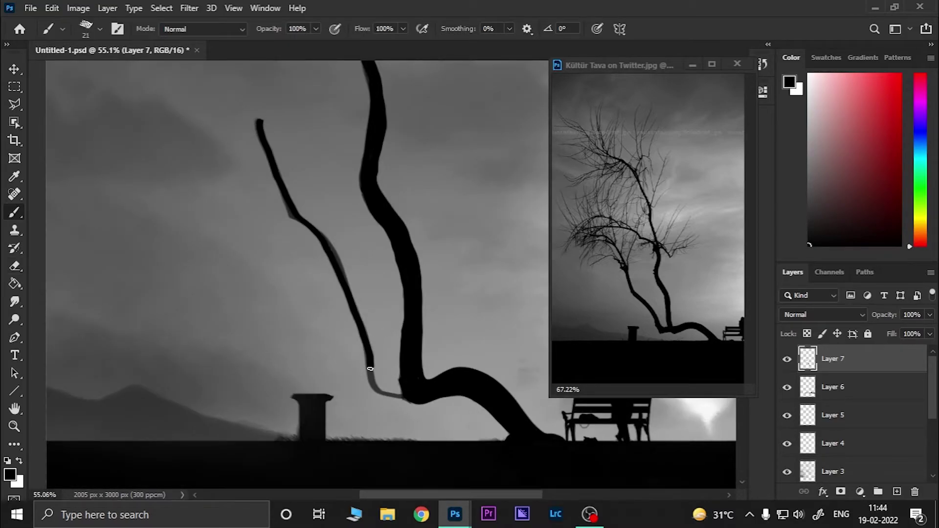
pyautogui.moveTo(382, 369)
pyautogui.mouseDown()
pyautogui.moveTo(403, 380)
pyautogui.moveTo(308, 206)
pyautogui.mouseUp()
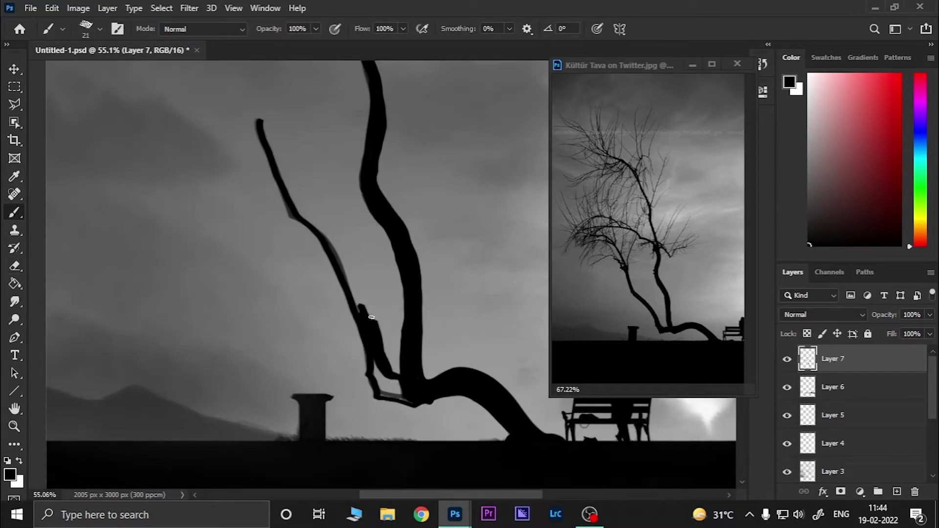
pyautogui.moveTo(265, 119)
pyautogui.mouseDown()
pyautogui.moveTo(290, 194)
pyautogui.moveTo(404, 400)
pyautogui.mouseUp()
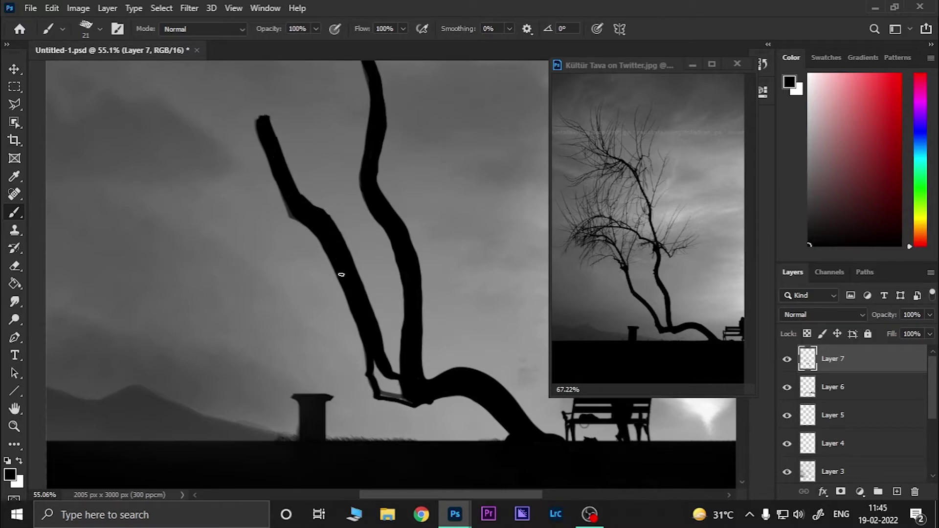
pyautogui.press('e')
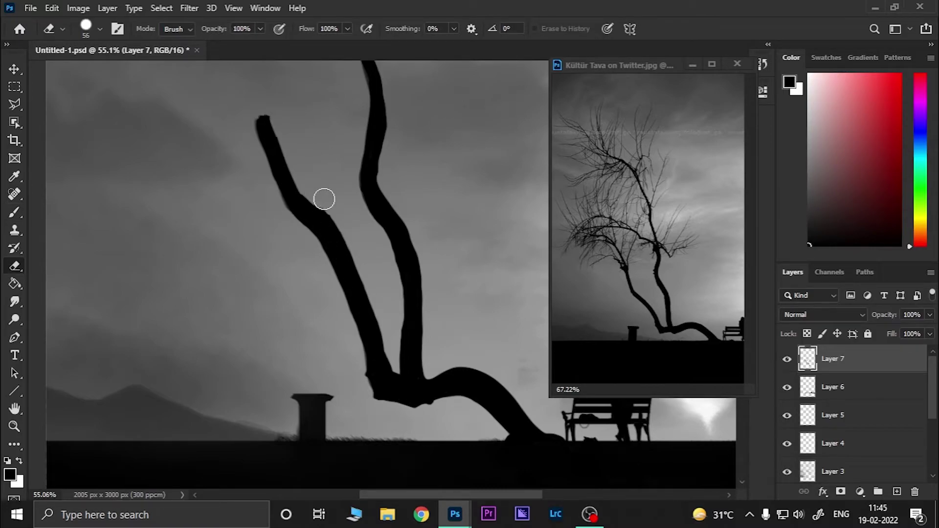
pyautogui.scroll(3, 241, 178)
pyautogui.moveTo(267, 162); pyautogui.dragTo(367, 361)
pyautogui.press('b')
pyautogui.moveTo(501, 473); pyautogui.dragTo(483, 464)
# - Extend the trunk upward with a thick, well-shaped black stroke
pyautogui.scroll(5, 447, 398)
pyautogui.moveTo(411, 367)
pyautogui.mouseDown()
pyautogui.moveTo(408, 310)
pyautogui.moveTo(366, 186)
pyautogui.mouseUp()
pyautogui.hotkey('ctrl', 'z')
pyautogui.moveTo(414, 362)
pyautogui.mouseDown()
pyautogui.moveTo(388, 242)
pyautogui.moveTo(356, 183)
pyautogui.moveTo(266, 96)
pyautogui.mouseUp()
# - Extend the trunk higher, blacken the knot and left branch tip, and save the painting
pyautogui.moveTo(378, 370)
pyautogui.mouseDown()
pyautogui.moveTo(388, 239)
pyautogui.moveTo(426, 255)
pyautogui.mouseUp()
pyautogui.moveTo(321, 331); pyautogui.dragTo(293, 318)
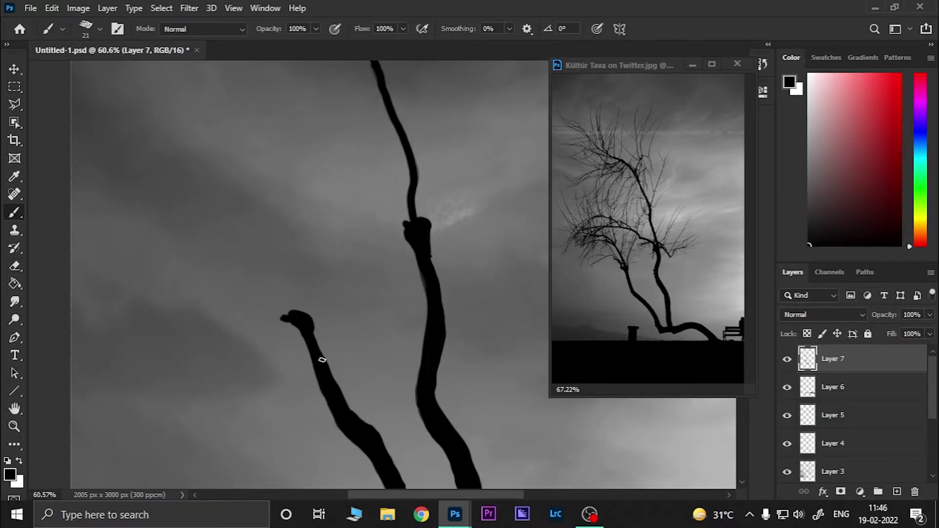
pyautogui.scroll(-4, 398, 321)
pyautogui.hotkey('ctrl', 's')
# - Paint a wavy branch reaching right from the trunk tip, then thicken it
pyautogui.scroll(2, 385, 236)
pyautogui.scroll(2, 384, 236)
pyautogui.press('[')
pyautogui.moveTo(359, 251); pyautogui.dragTo(420, 275)
pyautogui.hotkey('ctrl', 'z')
pyautogui.moveTo(345, 250); pyautogui.dragTo(484, 242)
pyautogui.press(']')
pyautogui.moveTo(345, 251); pyautogui.dragTo(484, 242)
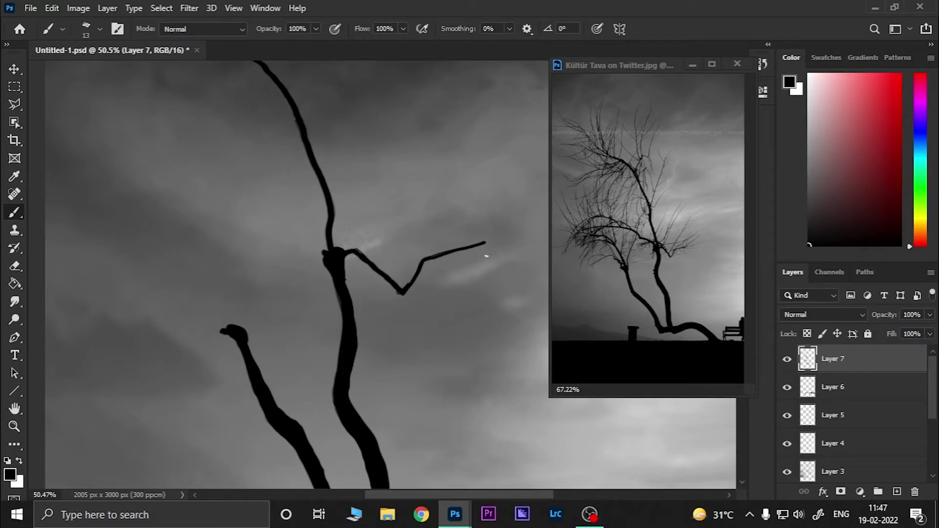
# - Paint long and thicker branches spreading left from the junction, with thin twigs
pyautogui.moveTo(334, 218)
pyautogui.mouseDown()
pyautogui.moveTo(361, 250)
pyautogui.moveTo(352, 252)
pyautogui.moveTo(448, 274)
pyautogui.moveTo(284, 240)
pyautogui.moveTo(219, 252)
pyautogui.mouseUp()
pyautogui.hotkey('ctrl', 'z')
pyautogui.press('[')
pyautogui.press('[')
pyautogui.press('[')
pyautogui.press('[')
pyautogui.moveTo(351, 243)
pyautogui.mouseDown()
pyautogui.moveTo(315, 226)
pyautogui.moveTo(199, 233)
pyautogui.mouseUp()
pyautogui.press(']')
pyautogui.press(']')
pyautogui.press(']')
pyautogui.moveTo(350, 371); pyautogui.dragTo(176, 272)
pyautogui.moveTo(236, 296); pyautogui.dragTo(289, 291)
pyautogui.moveTo(304, 355); pyautogui.dragTo(347, 377)
# - Add a thin branch up from the lower junction and touch up the junction with the Eraser
pyautogui.press(']')
pyautogui.press(']')
pyautogui.press(']')
pyautogui.moveTo(353, 362); pyautogui.dragTo(383, 248)
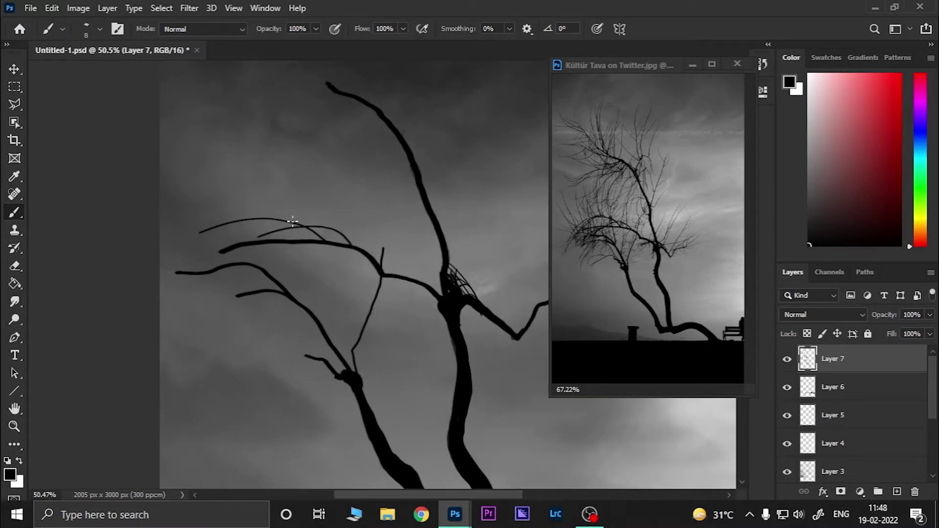
pyautogui.press('e')
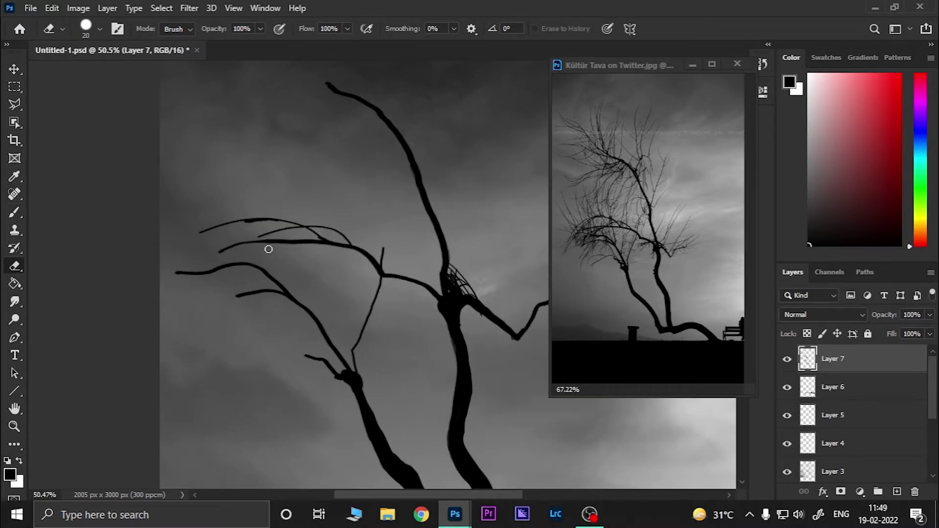
pyautogui.scroll(2, 275, 247)
pyautogui.scroll(2, 430, 248)
pyautogui.moveTo(362, 235); pyautogui.dragTo(396, 284)
pyautogui.scroll(-5, 390, 328)
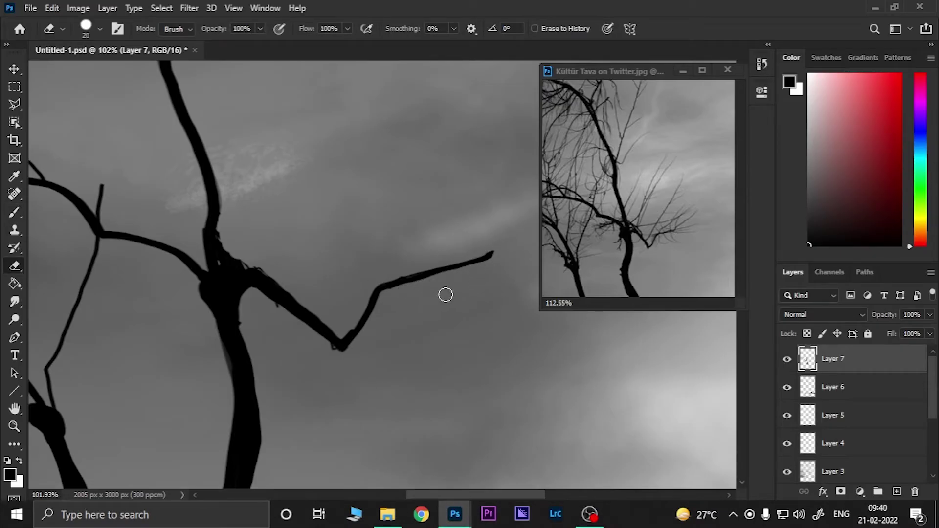
pyautogui.moveTo(342, 345); pyautogui.dragTo(492, 256)
pyautogui.hotkey('ctrl', 'z')
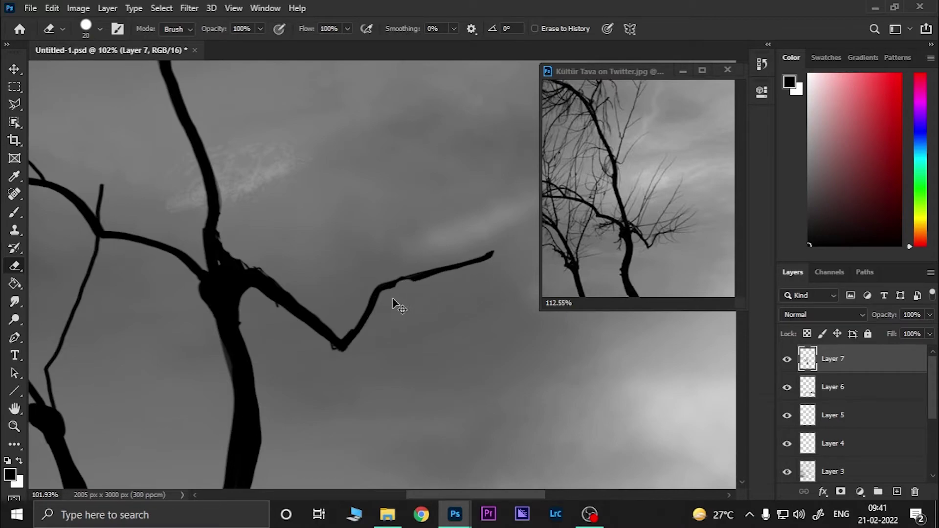
# - Pick a small brush tip and raise the brush opacity to 39%
pyautogui.press('b')
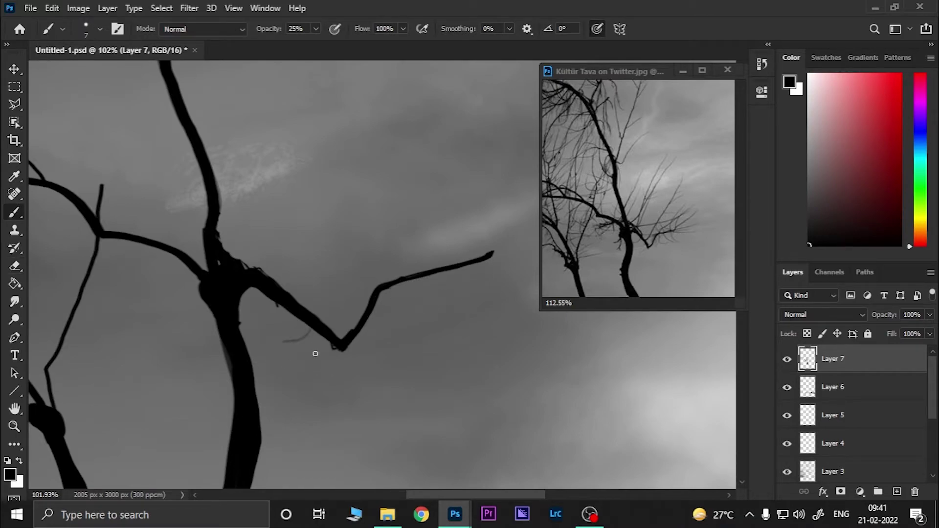
pyautogui.click(100, 29)
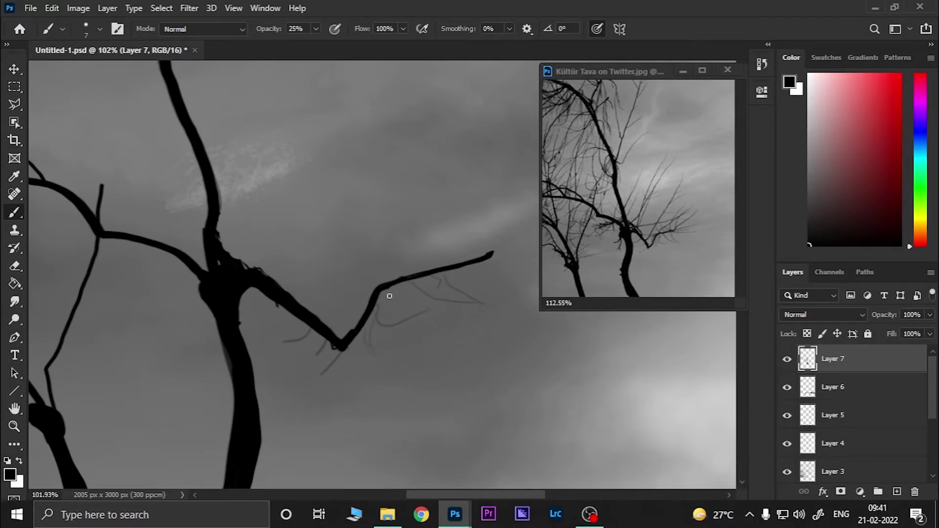
pyautogui.moveTo(489, 258); pyautogui.dragTo(402, 304)
pyautogui.hotkey('ctrl', 'z')
pyautogui.click(316, 28)
# - Paint darker twigs fanning up-right from the right branch tip
pyautogui.moveTo(313, 44); pyautogui.dragTo(323, 44)
pyautogui.moveTo(404, 296); pyautogui.dragTo(465, 236)
pyautogui.moveTo(316, 29); pyautogui.dragTo(324, 45)
pyautogui.moveTo(402, 299); pyautogui.dragTo(451, 219)
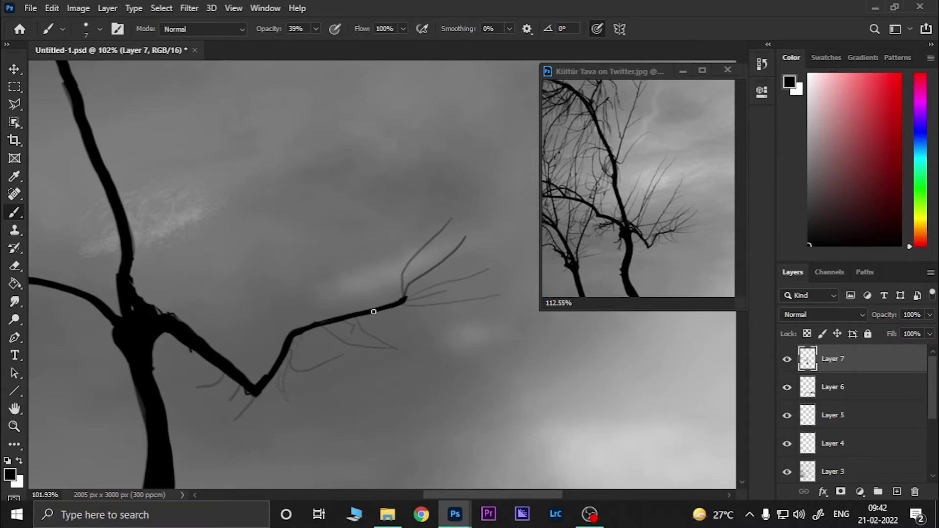
pyautogui.moveTo(304, 325); pyautogui.dragTo(438, 232)
# - Set the brush opacity to 63% and draw a long thin twig from the branch bend
pyautogui.press('2')
pyautogui.press('5')
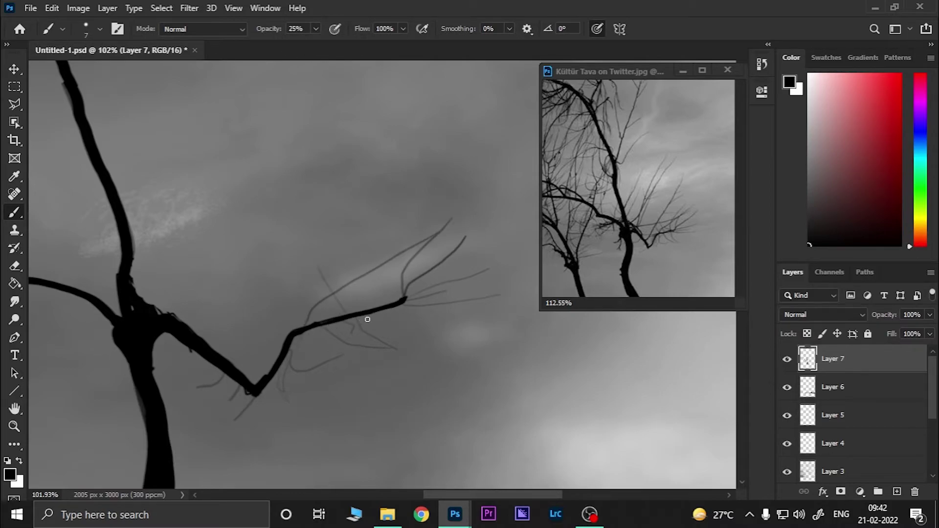
pyautogui.press('6')
pyautogui.press('3')
pyautogui.moveTo(229, 370); pyautogui.dragTo(356, 169)
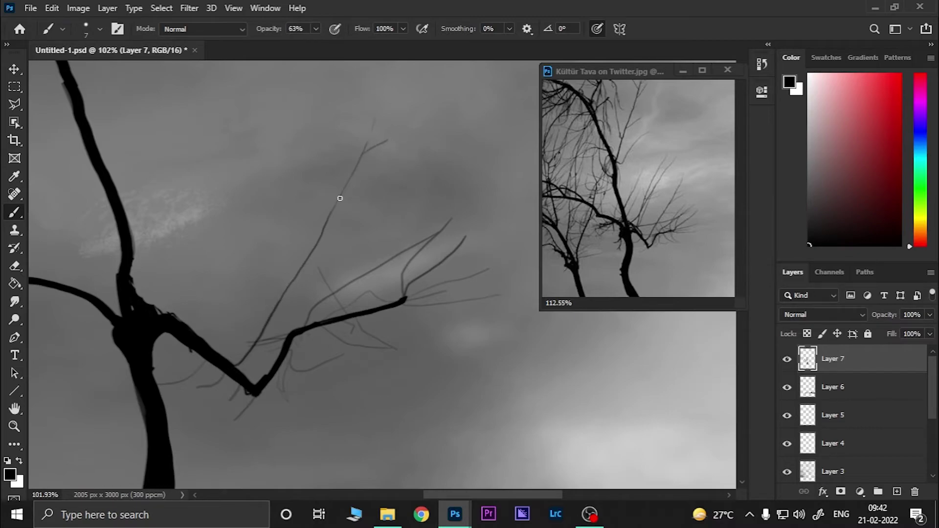
# - Add another thin twig rising up-right from the branches
pyautogui.moveTo(213, 322); pyautogui.dragTo(266, 335)
pyautogui.moveTo(210, 320); pyautogui.dragTo(409, 267)
pyautogui.scroll(-2, 237, 335)
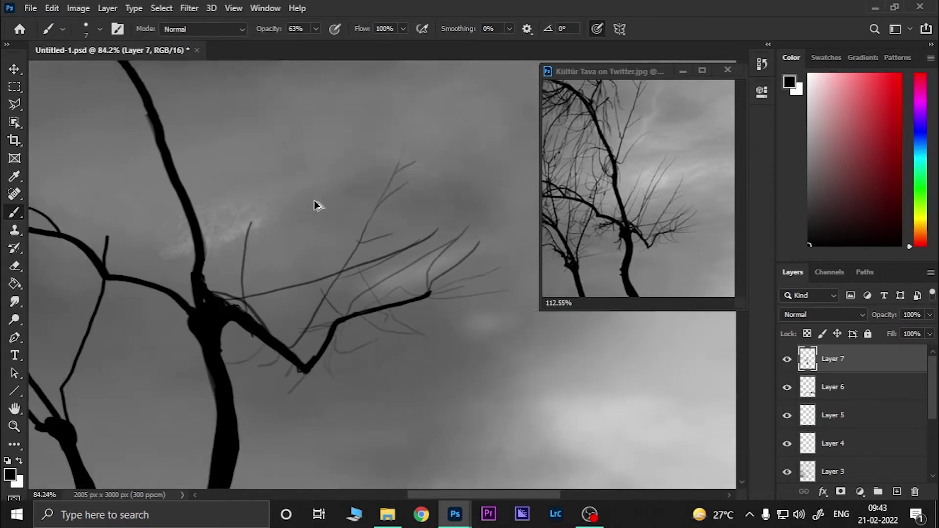
pyautogui.scroll(-3, 314, 203)
pyautogui.scroll(3, 305, 282)
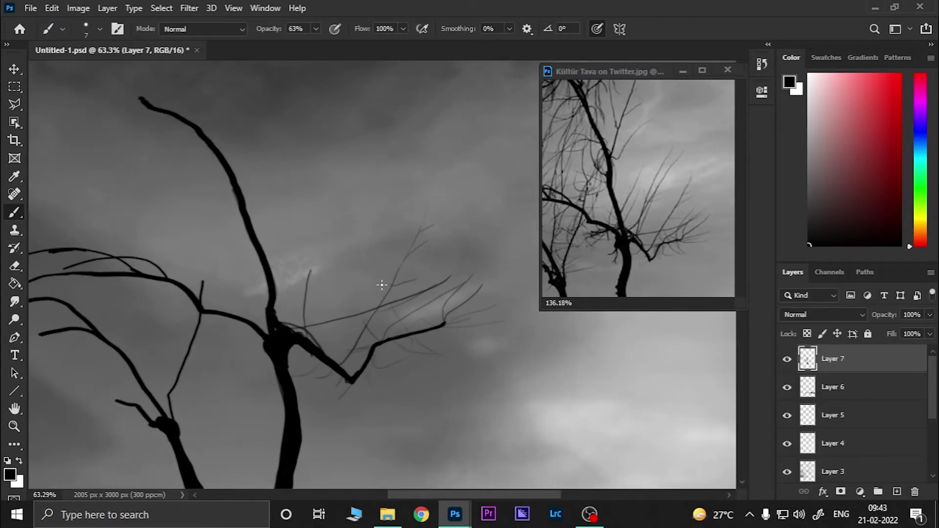
pyautogui.scroll(2, 361, 298)
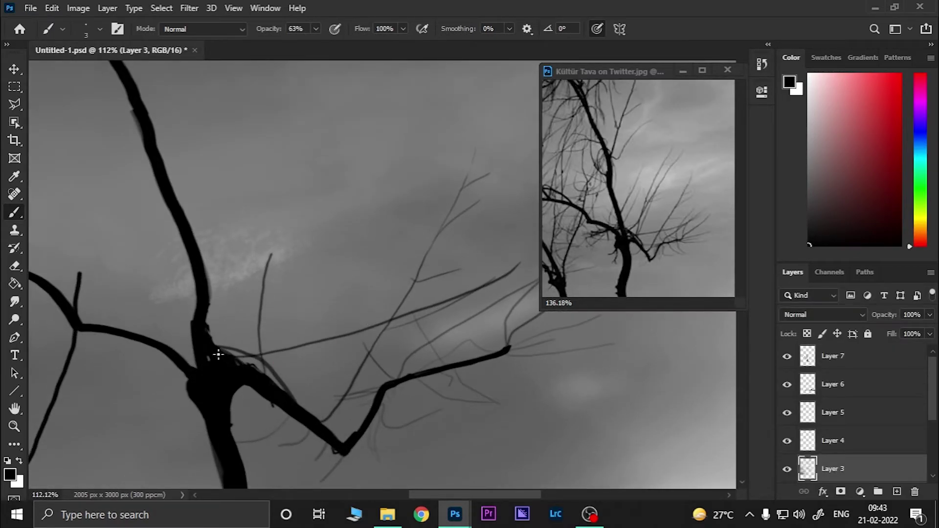
# - Try a thin twig rising up-right from the trunk, undoing the unsatisfying strokes
pyautogui.moveTo(214, 354)
pyautogui.mouseDown()
pyautogui.moveTo(356, 169)
pyautogui.moveTo(312, 250)
pyautogui.mouseUp()
pyautogui.hotkey('ctrl', 'z')
pyautogui.moveTo(367, 196)
pyautogui.mouseDown()
pyautogui.moveTo(312, 251)
pyautogui.moveTo(393, 123)
pyautogui.mouseUp()
pyautogui.scroll(2, 343, 147)
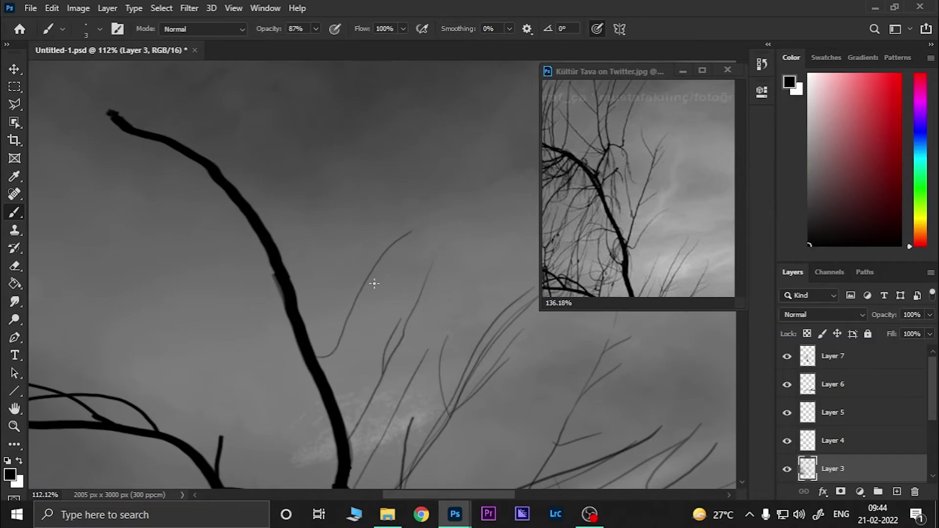
pyautogui.hotkey('ctrl', 'z')
pyautogui.moveTo(397, 244)
pyautogui.mouseDown()
pyautogui.moveTo(319, 358)
pyautogui.moveTo(397, 125)
pyautogui.mouseUp()
pyautogui.hotkey('ctrl', 'z')
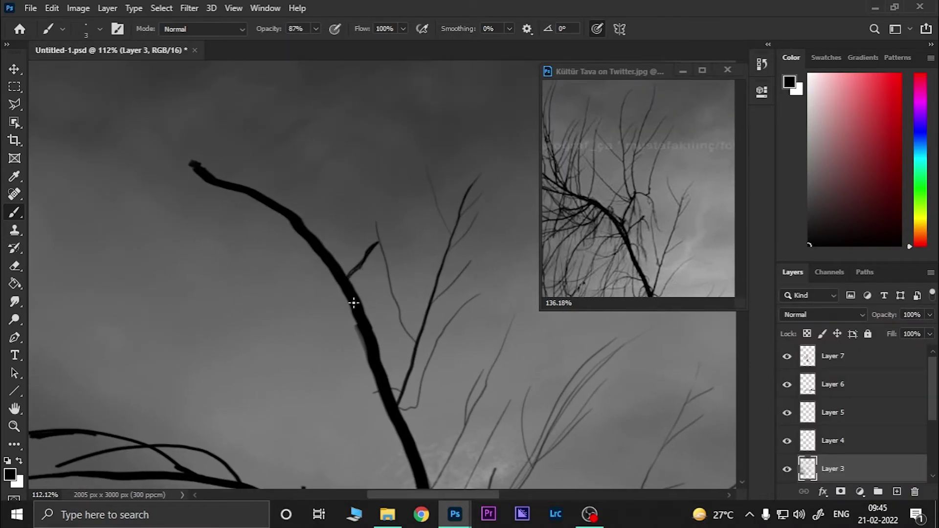
# - Paint thin twigs along the upper branches and rising from the fork
pyautogui.moveTo(351, 202); pyautogui.dragTo(414, 206)
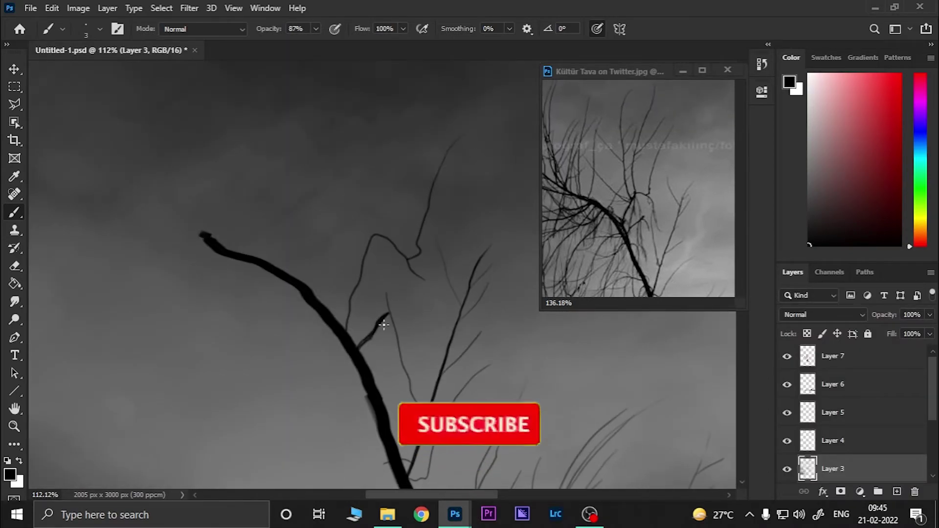
pyautogui.moveTo(371, 168); pyautogui.dragTo(403, 323)
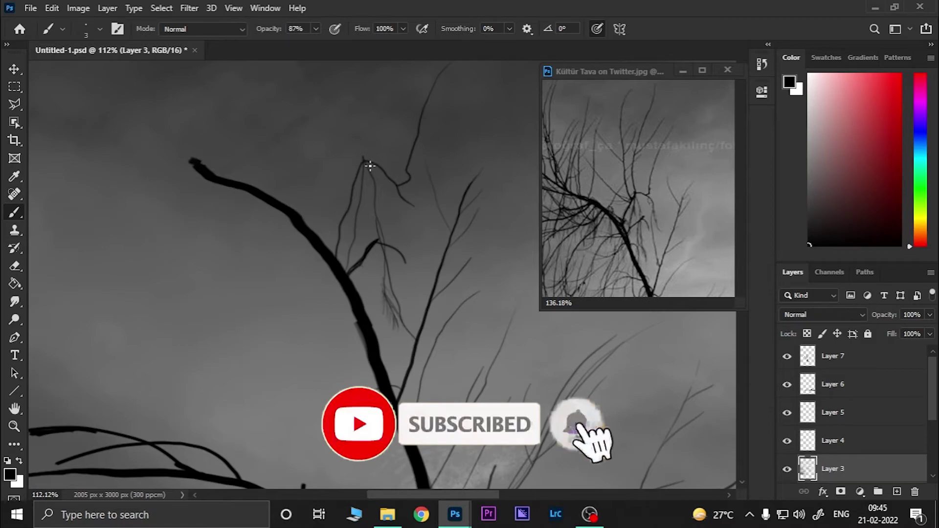
pyautogui.moveTo(370, 166); pyautogui.dragTo(359, 204)
pyautogui.moveTo(372, 247); pyautogui.dragTo(379, 324)
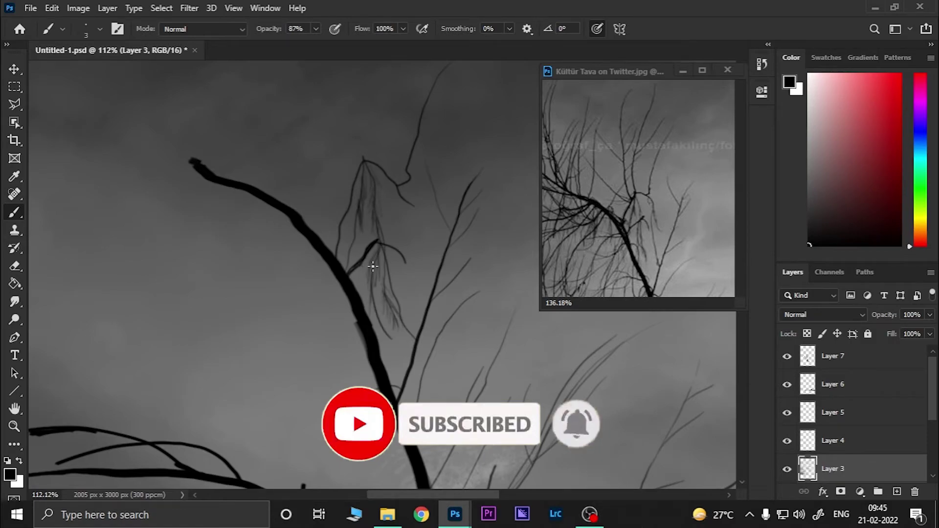
pyautogui.moveTo(393, 240); pyautogui.dragTo(387, 309)
pyautogui.moveTo(402, 261)
pyautogui.mouseDown()
pyautogui.moveTo(403, 218)
pyautogui.moveTo(439, 91)
pyautogui.mouseUp()
# - Add a rising branch with side twigs and more thin strokes around the fork
pyautogui.moveTo(374, 190); pyautogui.dragTo(376, 87)
pyautogui.moveTo(370, 145); pyautogui.dragTo(396, 105)
pyautogui.moveTo(380, 247); pyautogui.dragTo(401, 209)
pyautogui.moveTo(293, 213); pyautogui.dragTo(388, 277)
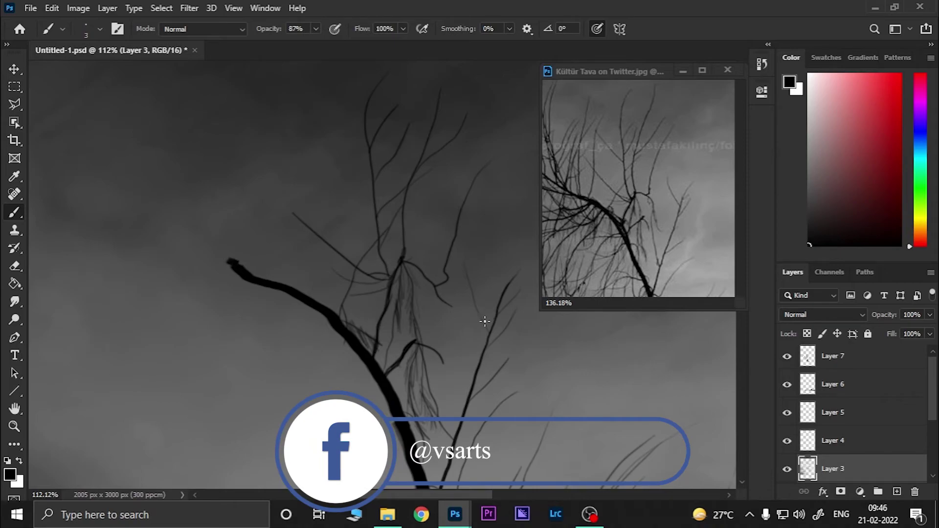
# - Pan the painting and the reference photo to compare the branches
pyautogui.moveTo(636, 196); pyautogui.dragTo(664, 196)
pyautogui.moveTo(373, 317); pyautogui.dragTo(438, 309)
pyautogui.moveTo(636, 196); pyautogui.dragTo(696, 218)
pyautogui.scroll(-2, 713, 277)
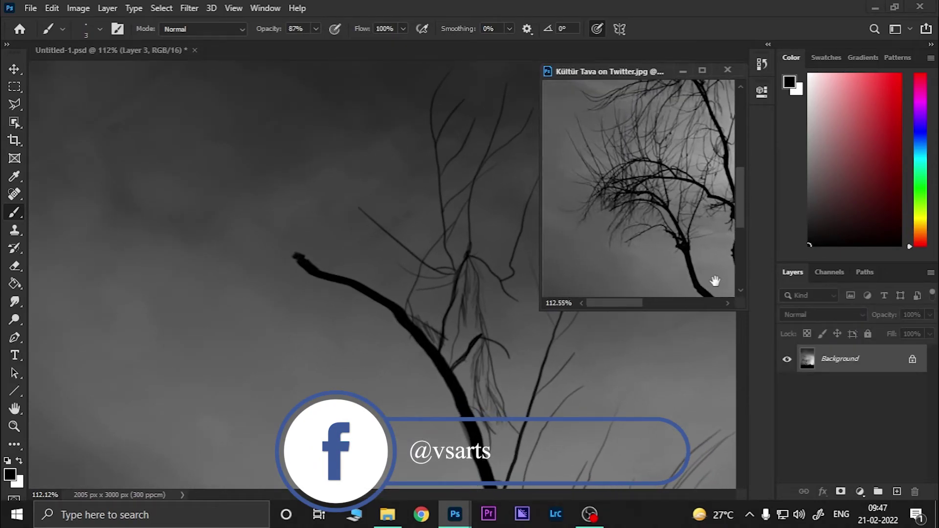
# - Pan the canvas and reference photo to the upper branches, returning to the Brush
pyautogui.scroll(-5, 325, 224)
pyautogui.scroll(3, 406, 153)
pyautogui.scroll(2, 407, 153)
pyautogui.press('e')
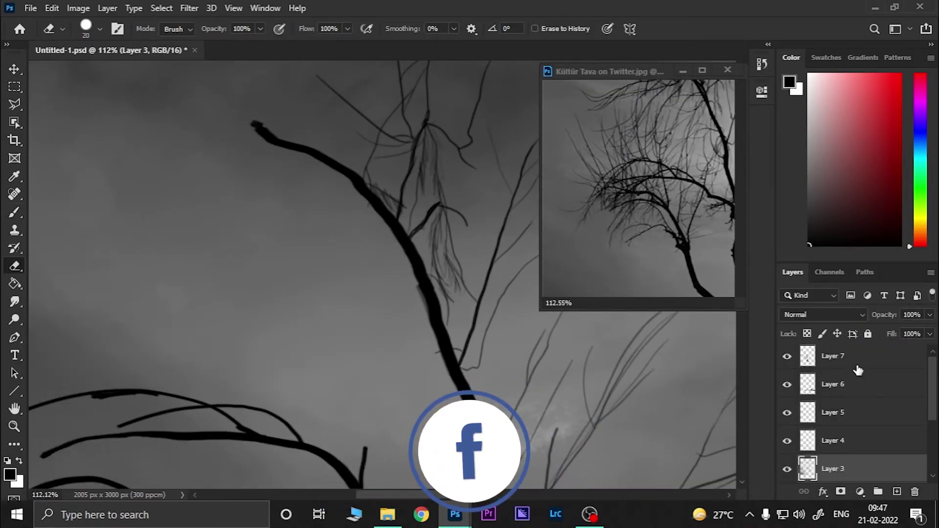
pyautogui.hotkey('alt', '.')
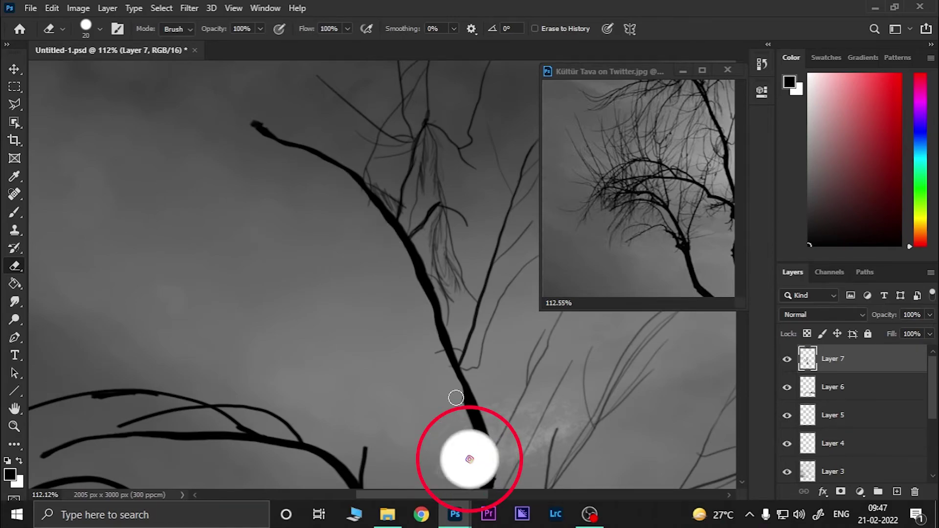
pyautogui.moveTo(455, 393); pyautogui.dragTo(475, 218)
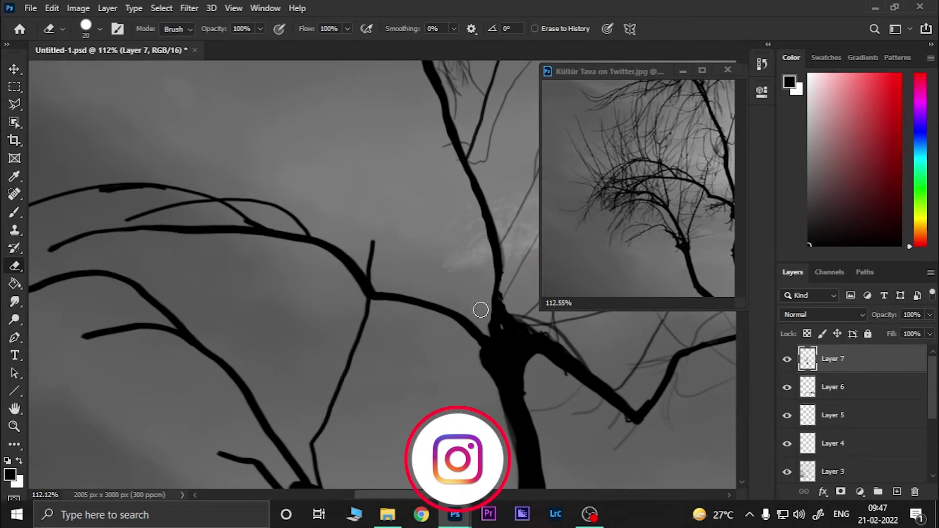
pyautogui.scroll(-2, 348, 218)
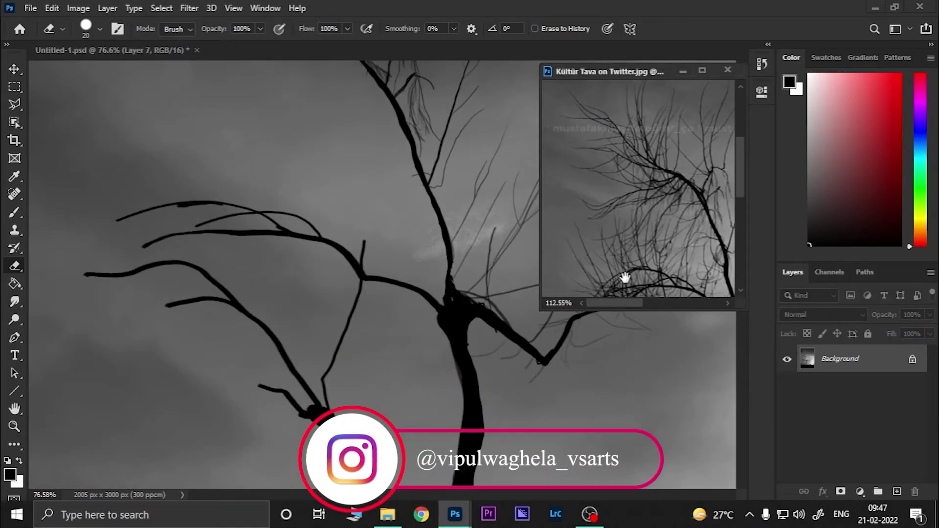
pyautogui.moveTo(623, 274); pyautogui.dragTo(603, 293)
pyautogui.scroll(2, 417, 298)
pyautogui.press('b')
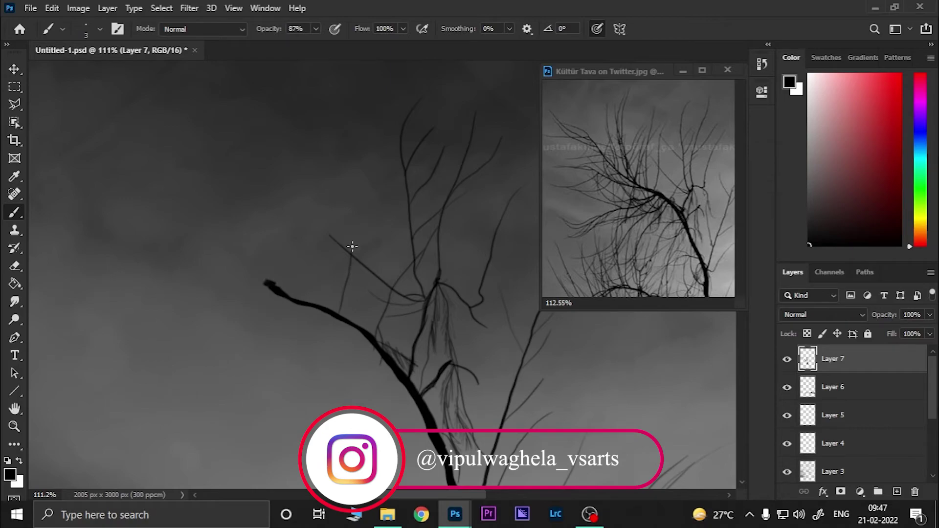
# - Paint thin branches rising left of the tree with twigs toward the upper left
pyautogui.moveTo(331, 300); pyautogui.dragTo(344, 106)
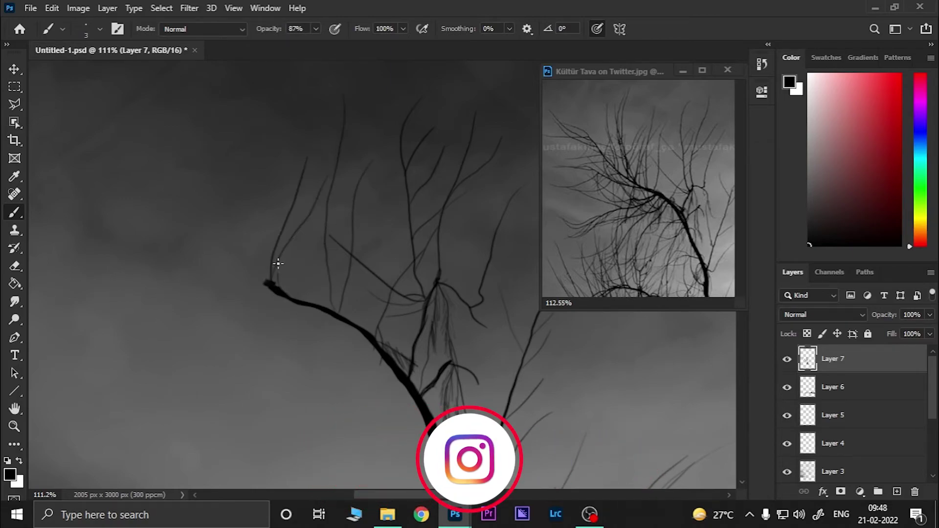
pyautogui.moveTo(275, 279); pyautogui.dragTo(317, 227)
pyautogui.moveTo(269, 285)
pyautogui.mouseDown()
pyautogui.moveTo(254, 130)
pyautogui.moveTo(278, 66)
pyautogui.mouseUp()
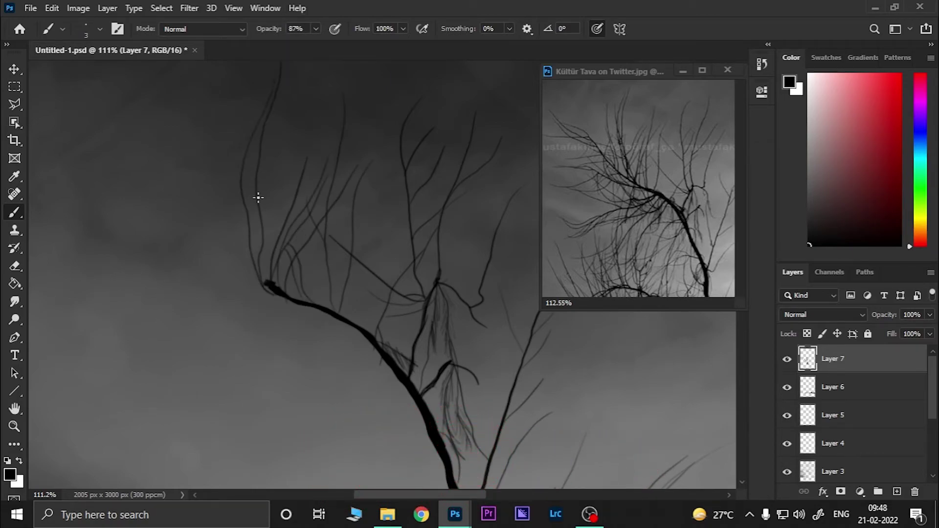
pyautogui.moveTo(260, 249); pyautogui.dragTo(324, 314)
pyautogui.moveTo(327, 350)
pyautogui.mouseDown()
pyautogui.moveTo(236, 218)
pyautogui.moveTo(65, 192)
pyautogui.mouseUp()
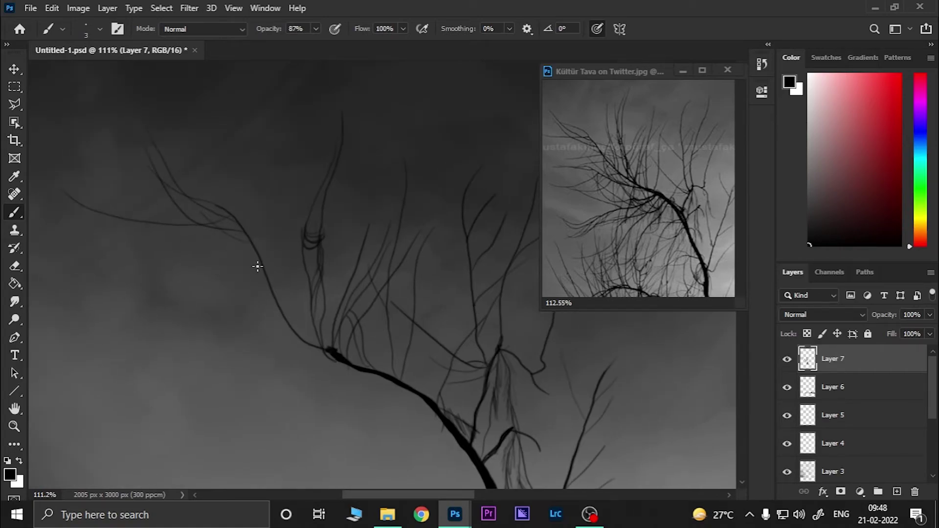
# - Add a tall twig, a long left-sweeping twig and small curved twigs on the left
pyautogui.moveTo(297, 335); pyautogui.dragTo(282, 115)
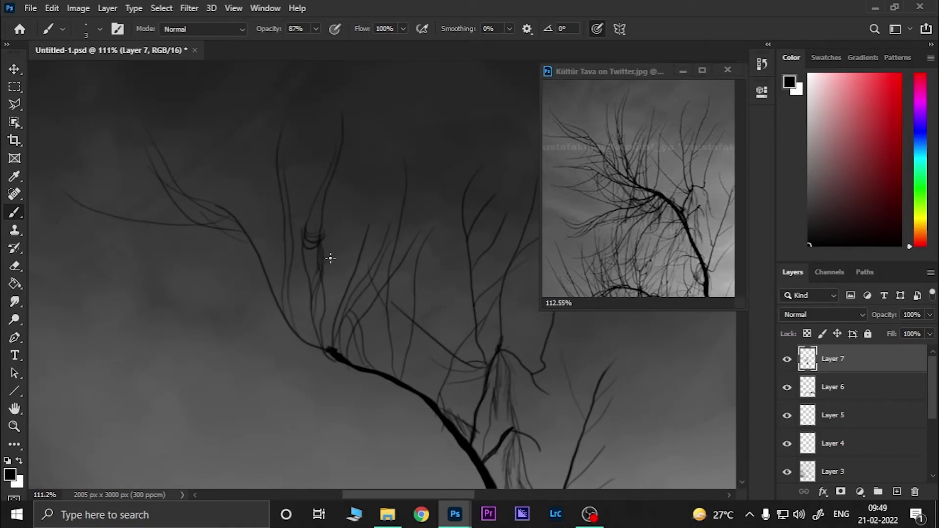
pyautogui.moveTo(317, 337)
pyautogui.mouseDown()
pyautogui.moveTo(331, 289)
pyautogui.moveTo(132, 235)
pyautogui.mouseUp()
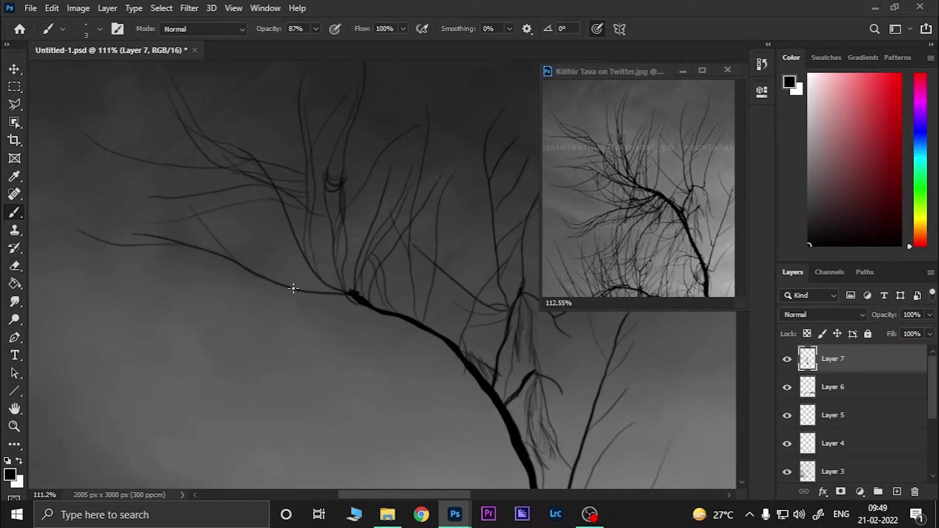
pyautogui.moveTo(252, 188)
pyautogui.mouseDown()
pyautogui.moveTo(311, 282)
pyautogui.moveTo(316, 266)
pyautogui.mouseUp()
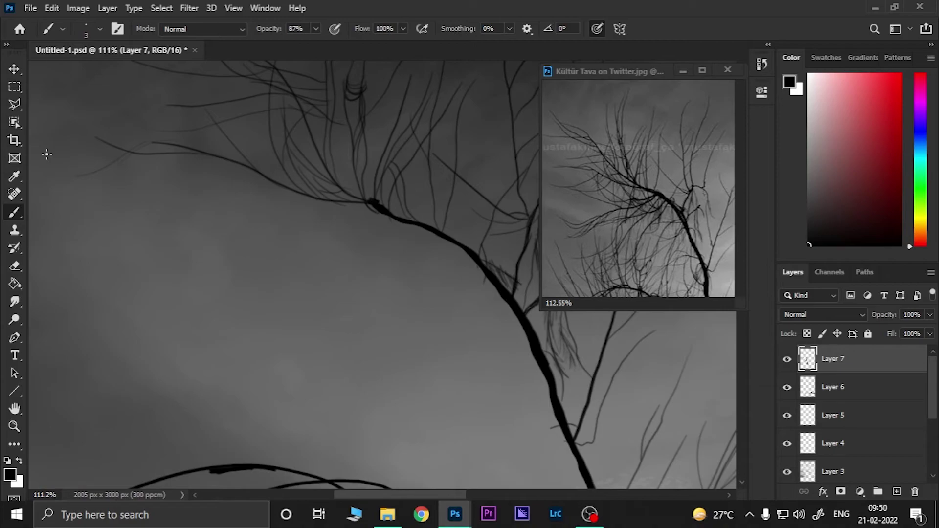
pyautogui.moveTo(253, 171)
pyautogui.mouseDown()
pyautogui.moveTo(101, 231)
pyautogui.moveTo(341, 234)
pyautogui.moveTo(267, 231)
pyautogui.mouseUp()
# - Enlarge the brush slightly and paint two twigs off the main branch
pyautogui.press(']')
pyautogui.press(']')
pyautogui.scroll(-2, 404, 176)
pyautogui.moveTo(399, 178)
pyautogui.mouseDown()
pyautogui.moveTo(340, 210)
pyautogui.moveTo(177, 266)
pyautogui.moveTo(281, 280)
pyautogui.mouseUp()
pyautogui.moveTo(446, 191)
pyautogui.mouseDown()
pyautogui.moveTo(248, 260)
pyautogui.moveTo(363, 337)
pyautogui.mouseUp()
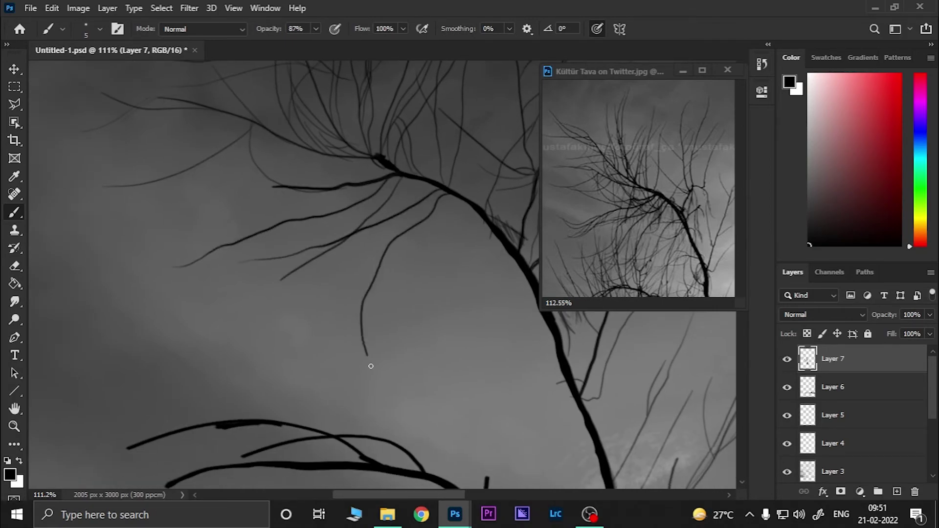
# - Save the painting and make the brush slightly finer
pyautogui.scroll(-3, 362, 281)
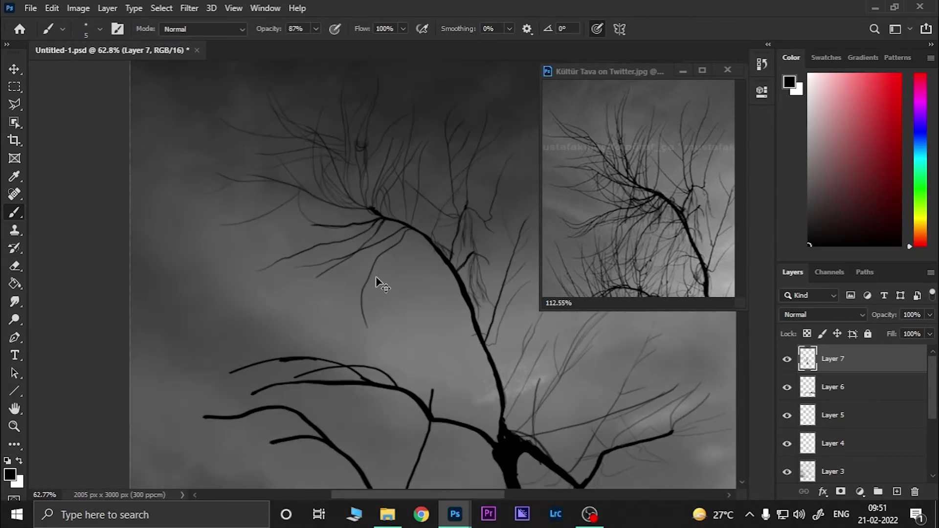
pyautogui.hotkey('ctrl', 's')
pyautogui.scroll(2, 300, 164)
pyautogui.press('[')
pyautogui.press('[')
# - Add thin curved twigs near the right branches and on the lower-left branches
pyautogui.moveTo(377, 169); pyautogui.dragTo(438, 195)
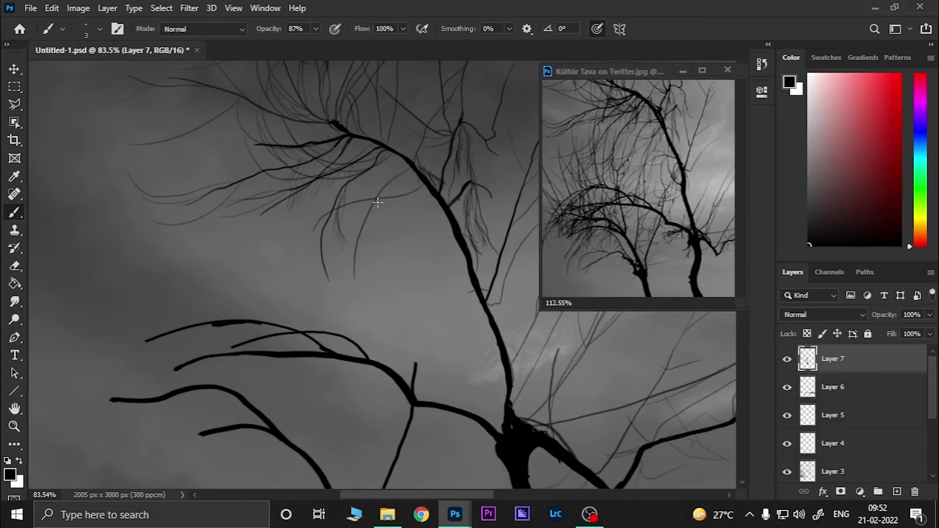
pyautogui.moveTo(461, 241); pyautogui.dragTo(351, 307)
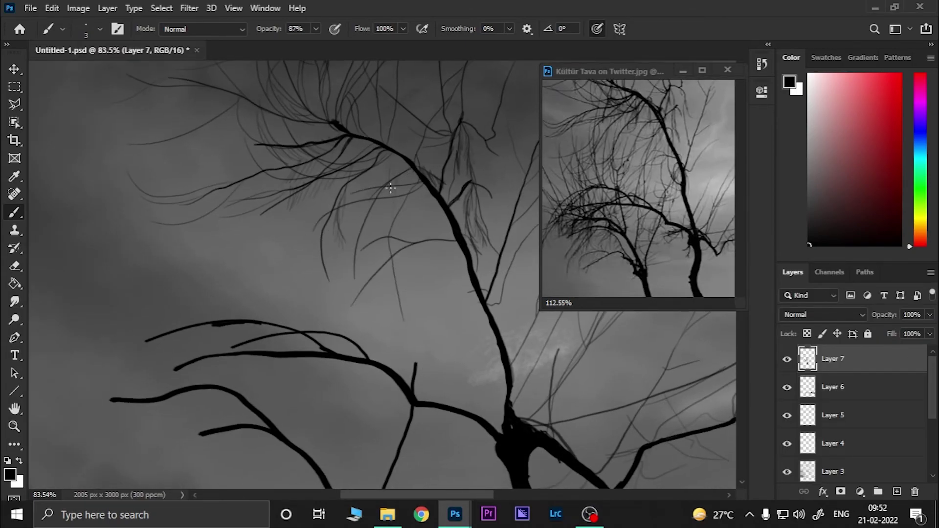
pyautogui.moveTo(482, 296); pyautogui.dragTo(419, 200)
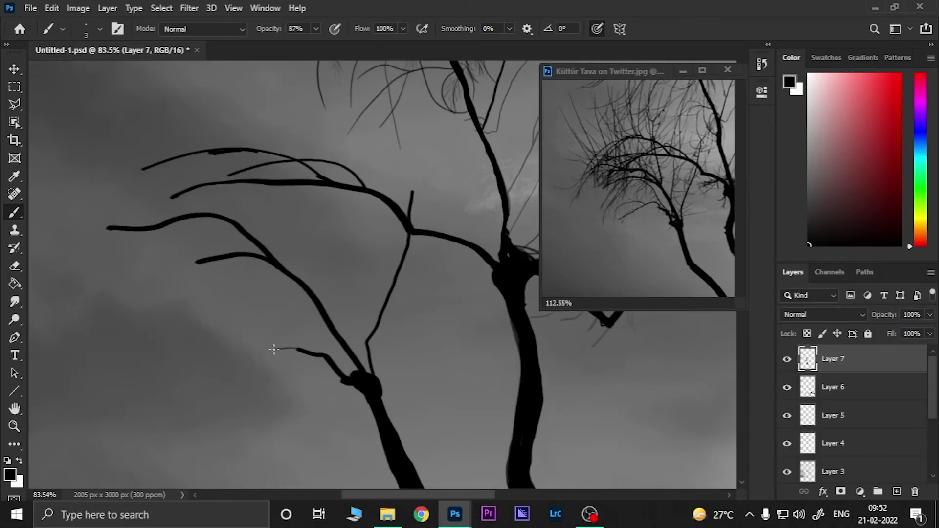
pyautogui.moveTo(272, 348); pyautogui.dragTo(134, 404)
# - Paint a row of drooping twigs across the upper-left crown
pyautogui.moveTo(153, 268); pyautogui.dragTo(64, 328)
pyautogui.moveTo(204, 201)
pyautogui.mouseDown()
pyautogui.moveTo(113, 247)
pyautogui.moveTo(235, 319)
pyautogui.mouseUp()
pyautogui.moveTo(194, 142); pyautogui.dragTo(261, 309)
pyautogui.moveTo(266, 123); pyautogui.dragTo(281, 298)
pyautogui.moveTo(301, 115); pyautogui.dragTo(331, 286)
# - Fill the branches with more thin twigs, including one hanging down-left
pyautogui.moveTo(355, 122); pyautogui.dragTo(323, 273)
pyautogui.moveTo(421, 289); pyautogui.dragTo(330, 321)
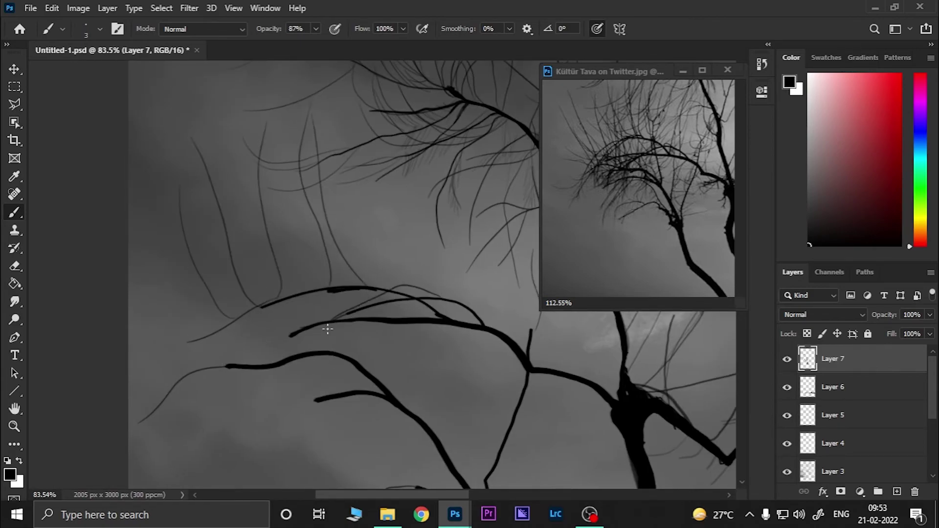
pyautogui.moveTo(376, 279); pyautogui.dragTo(395, 357)
pyautogui.moveTo(465, 182); pyautogui.dragTo(470, 227)
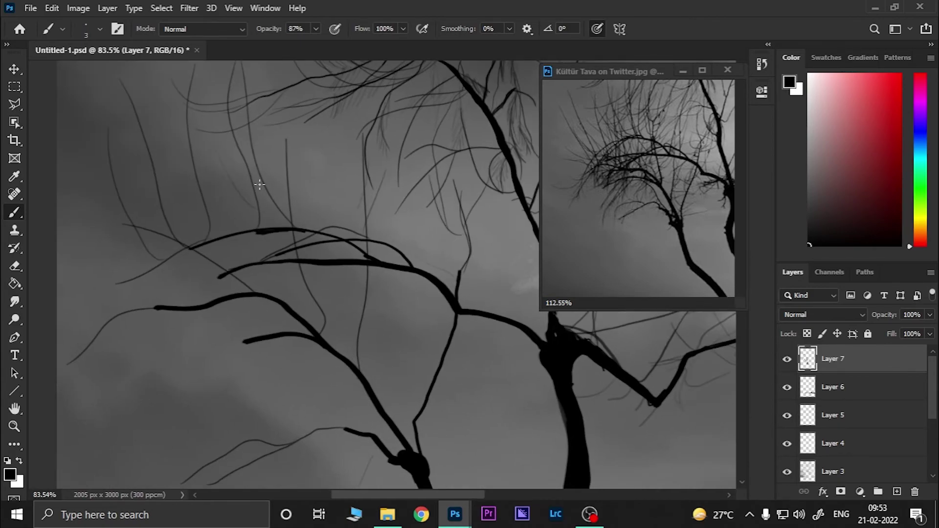
pyautogui.moveTo(256, 156); pyautogui.dragTo(269, 195)
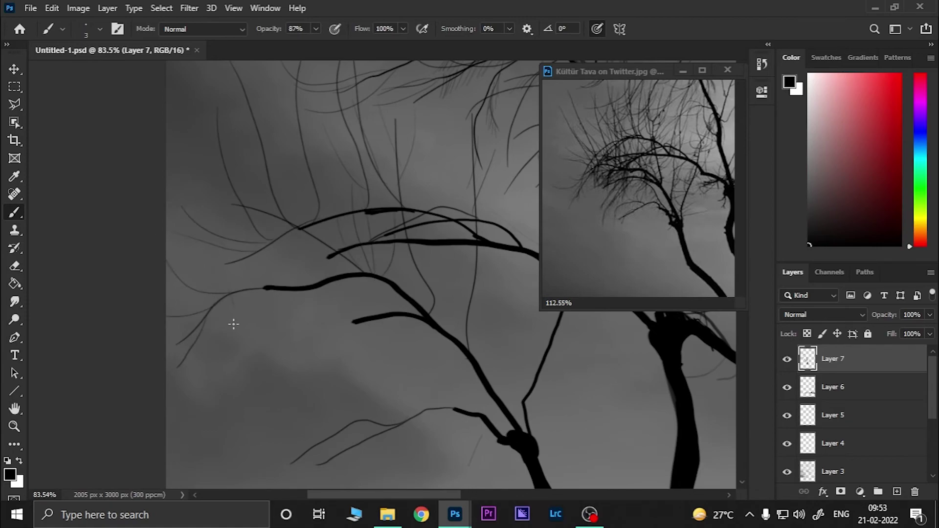
pyautogui.moveTo(349, 279); pyautogui.dragTo(263, 364)
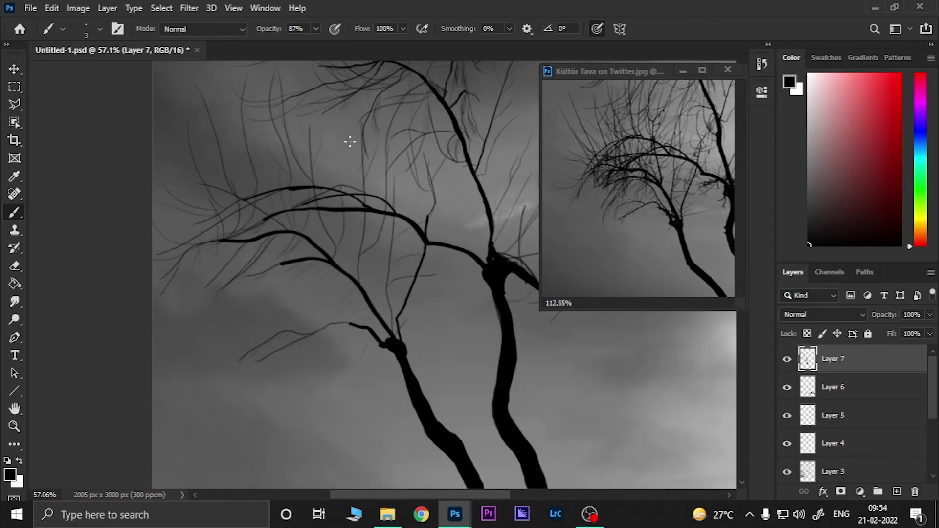
pyautogui.moveTo(406, 270); pyautogui.dragTo(409, 353)
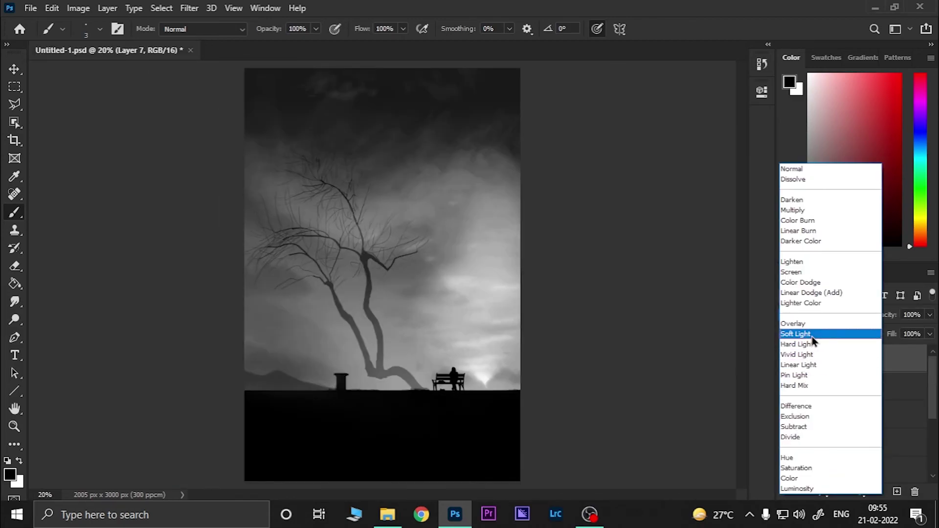
# - Change Layer 7's blend mode to Hard Light in the Layers panel
pyautogui.click(814, 344)
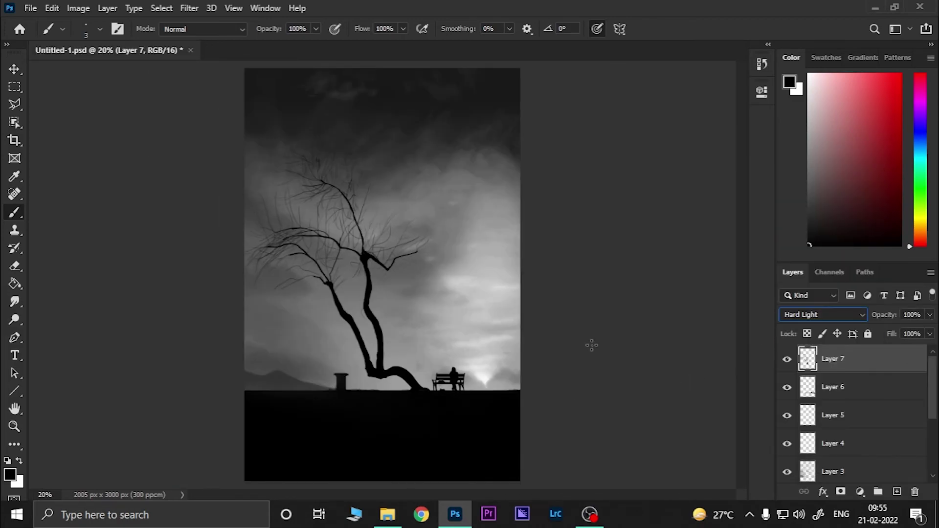